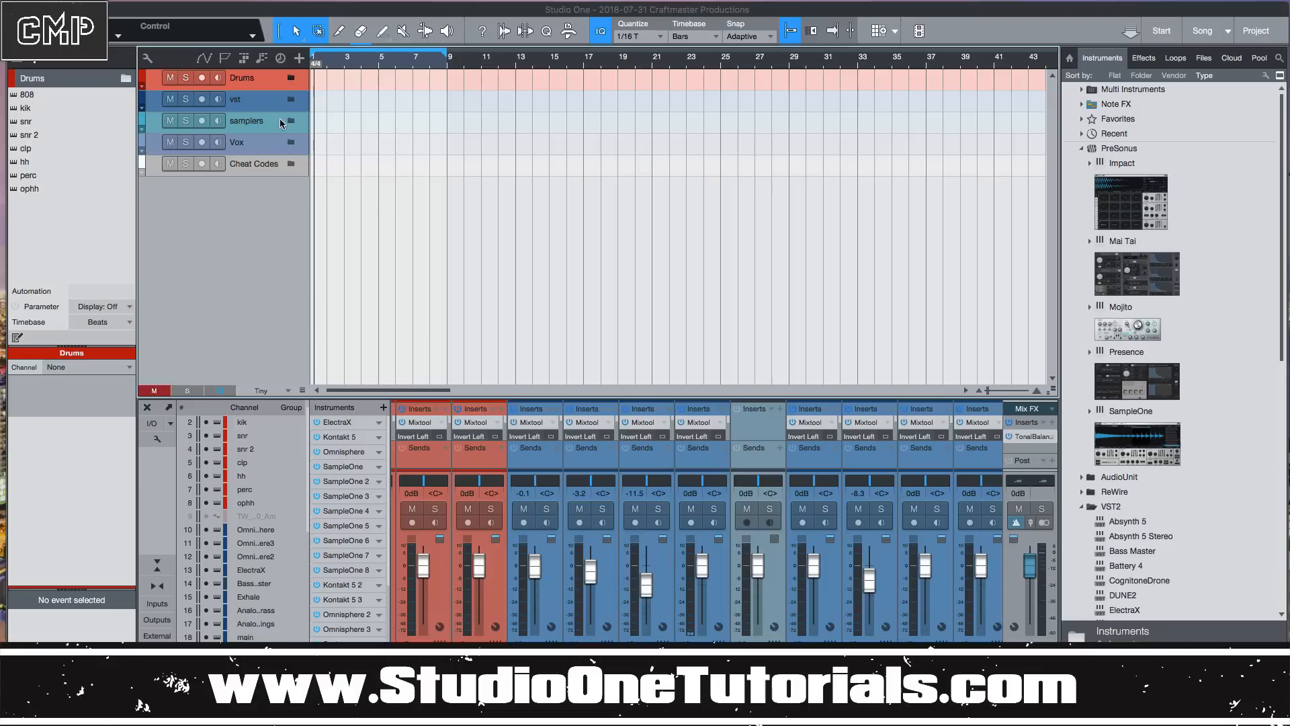
Expand the Drums folder, create empty eight-bar parts on the kik, 808 and snr tracks, and open the snr part for editing.
{"action": "left_click", "coordinate": [293, 79]}
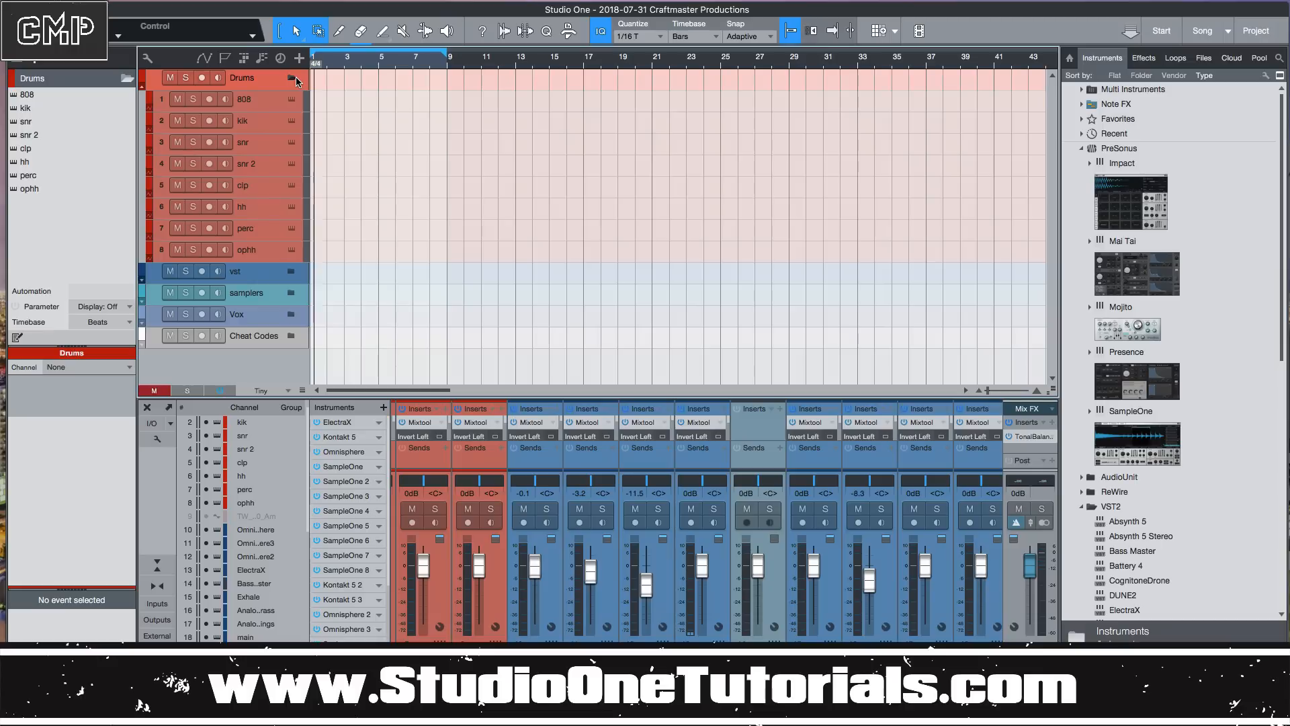
{"action": "double_click", "coordinate": [327, 127]}
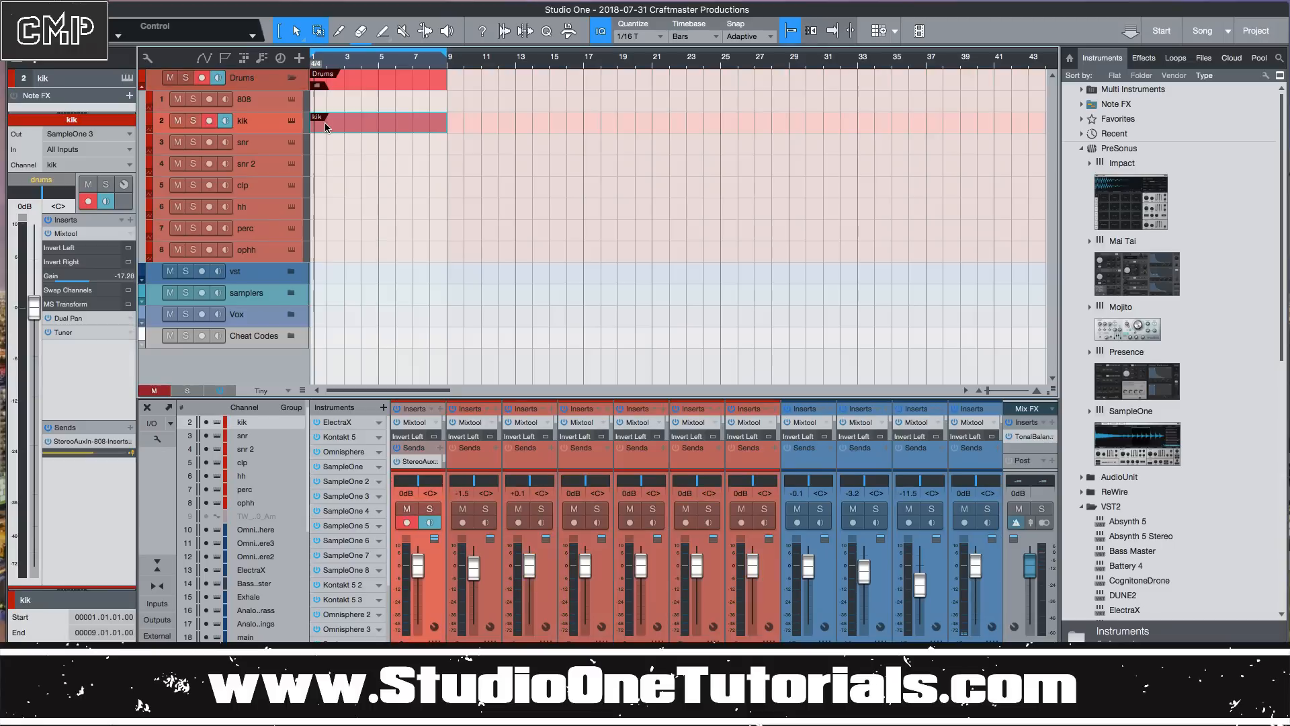
{"action": "double_click", "coordinate": [325, 107]}
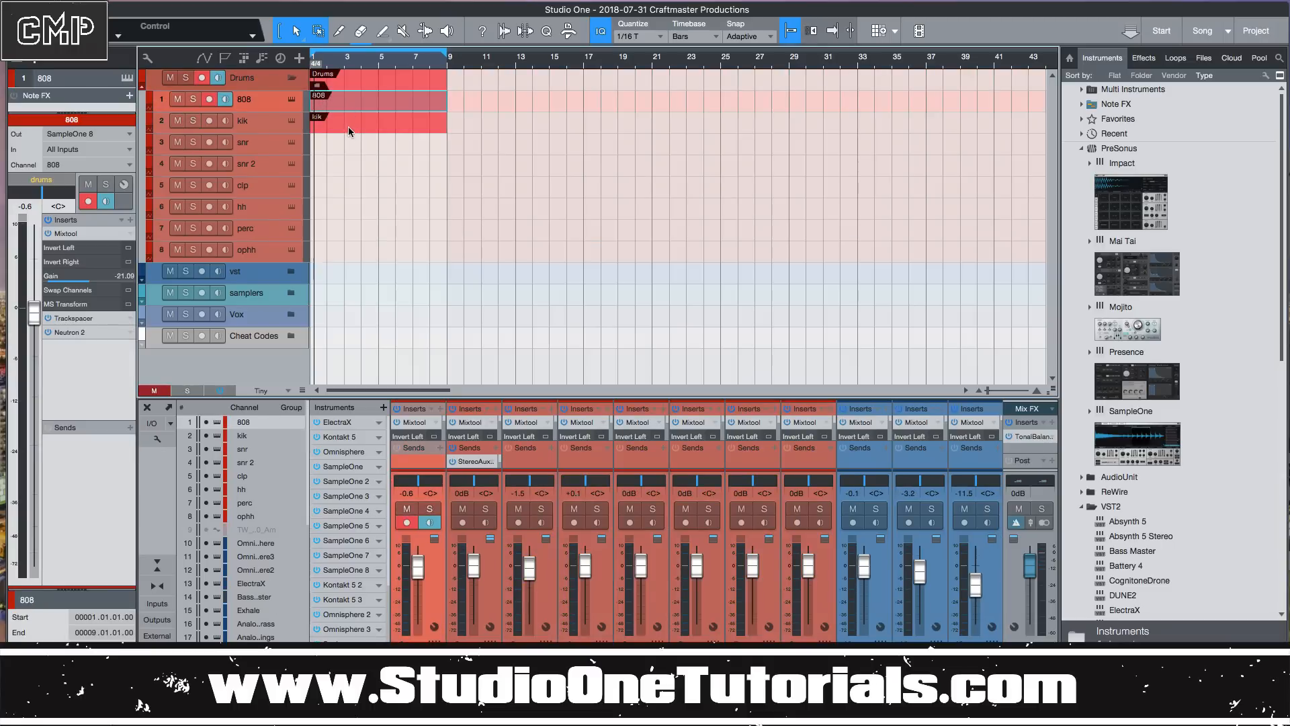
{"action": "double_click", "coordinate": [339, 143]}
{"action": "double_click", "coordinate": [339, 143]}
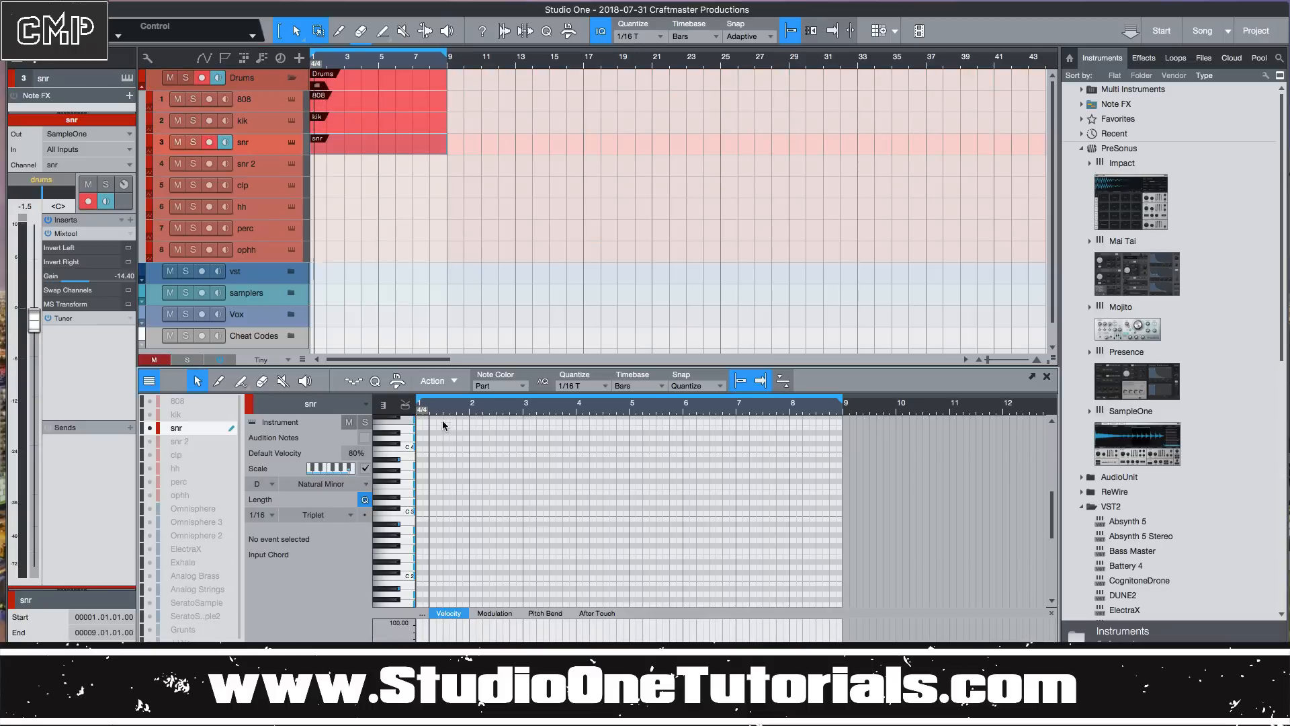
Enter a C 3 snare note on beat 3 of bar 1 and repeat it on beat 3 of all eight bars.
{"action": "left_click", "coordinate": [447, 515]}
{"action": "left_click_drag", "start_coordinate": [446, 514], "coordinate": [440, 518]}
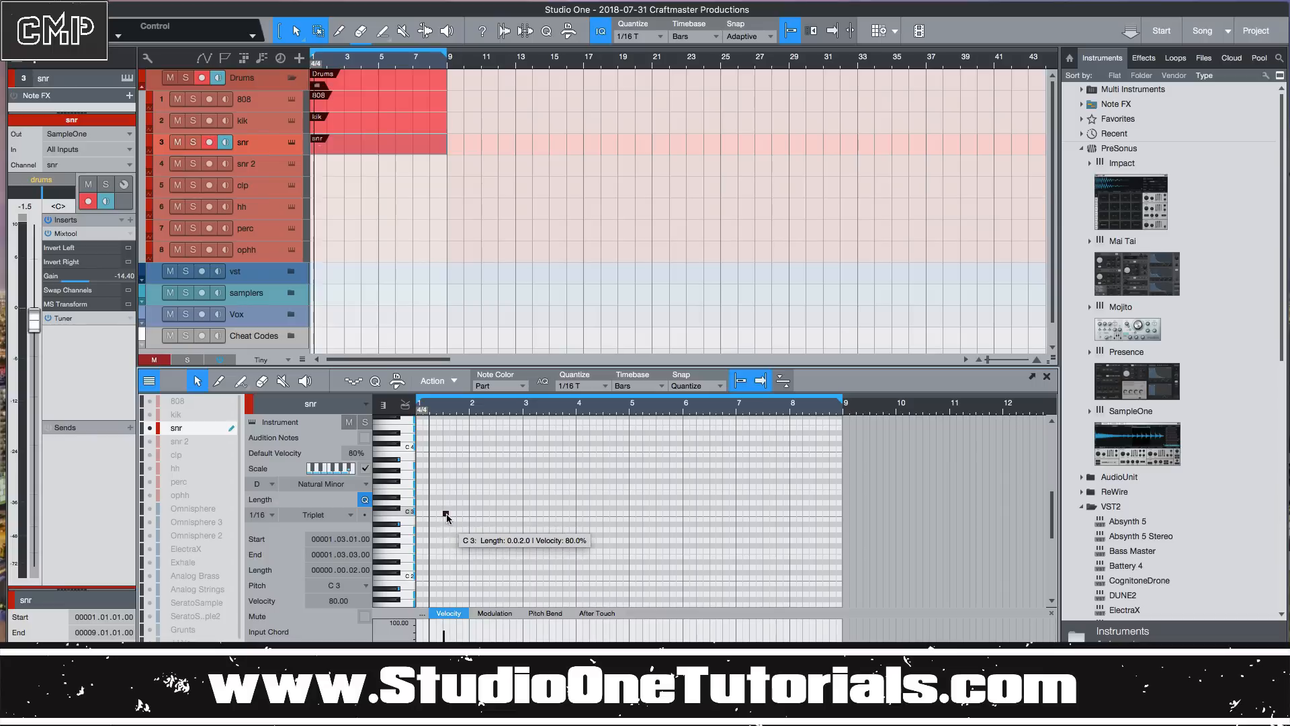
{"action": "left_click", "coordinate": [499, 514]}
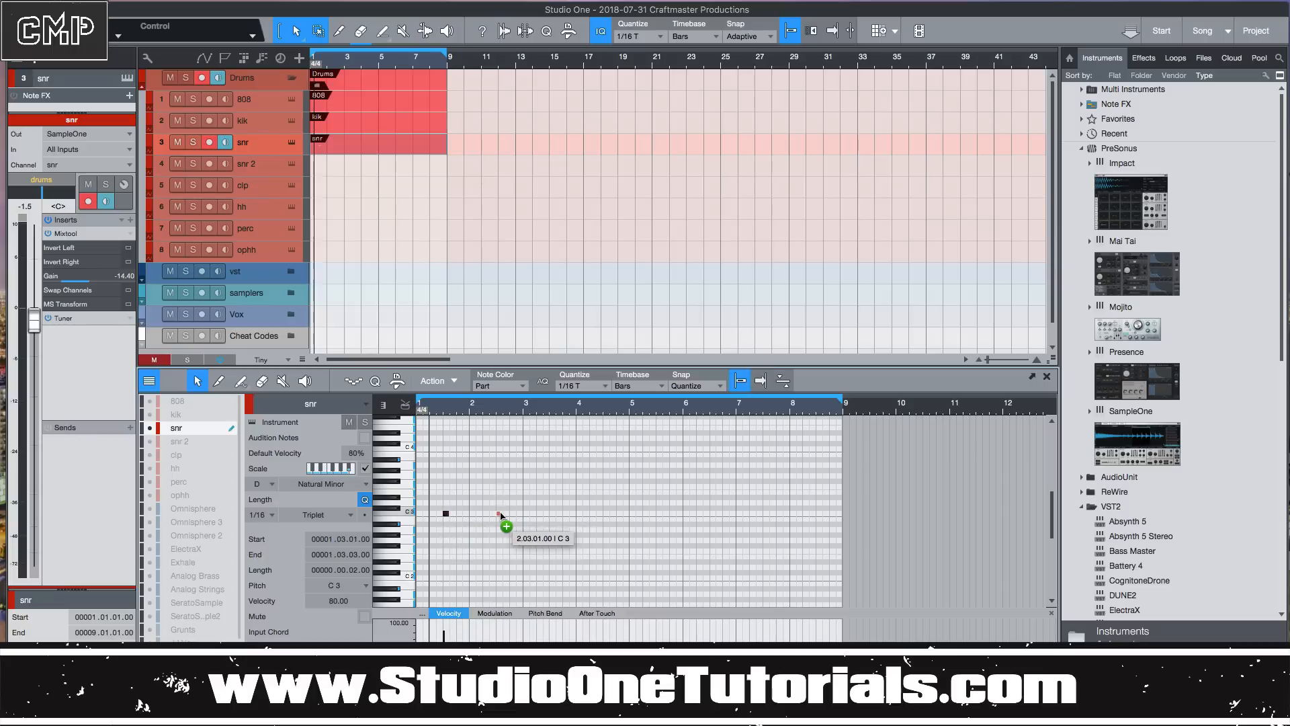
{"action": "key", "text": "ctrl+a"}
{"action": "key", "text": "d"}
{"action": "key", "text": "d"}
{"action": "key", "text": "d"}
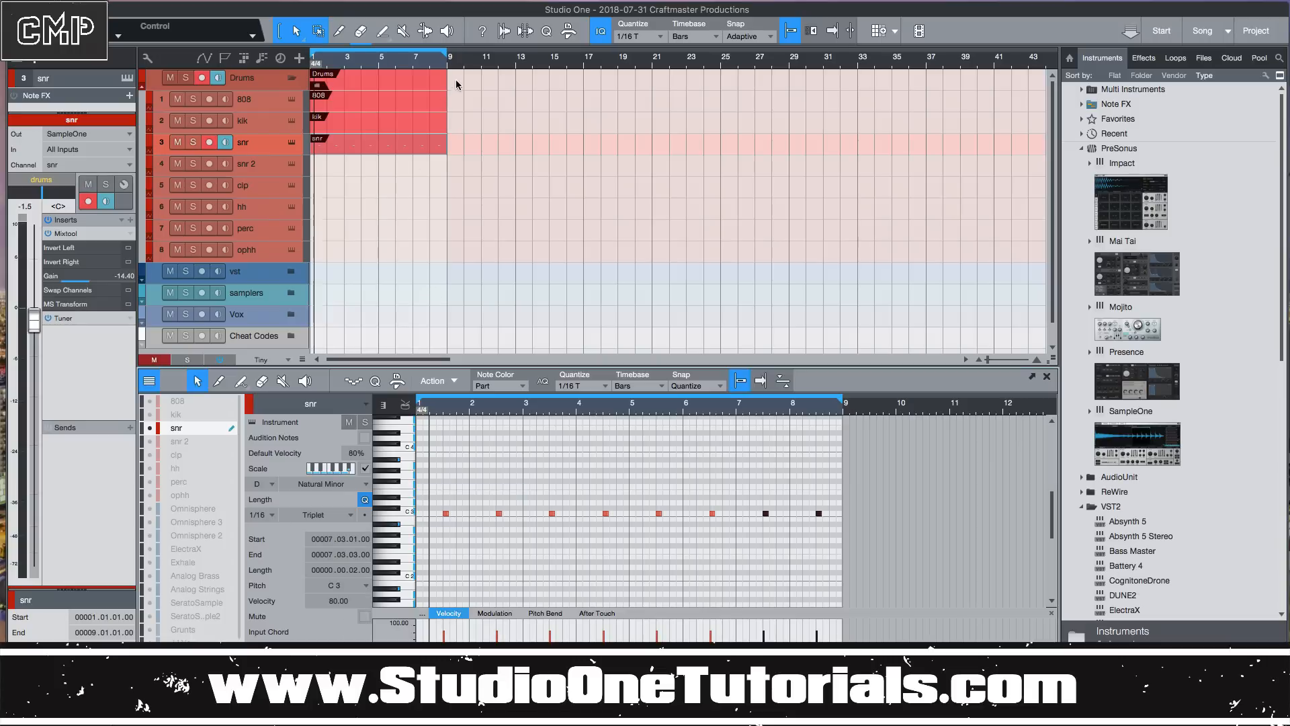
Shorten the loop range and the 808, kik and snr parts to four bars, ending at bar 5.
{"action": "left_click_drag", "start_coordinate": [444, 57], "coordinate": [379, 58]}
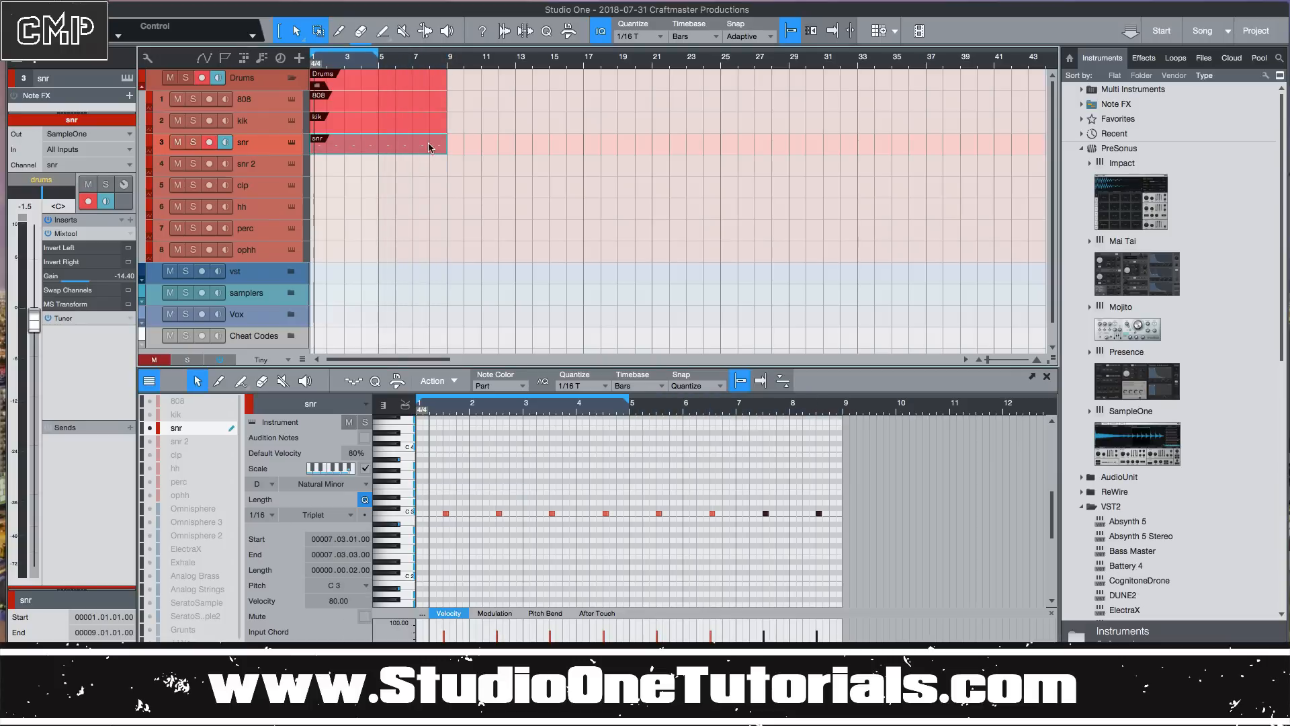
{"action": "left_click_drag", "start_coordinate": [448, 153], "coordinate": [379, 116]}
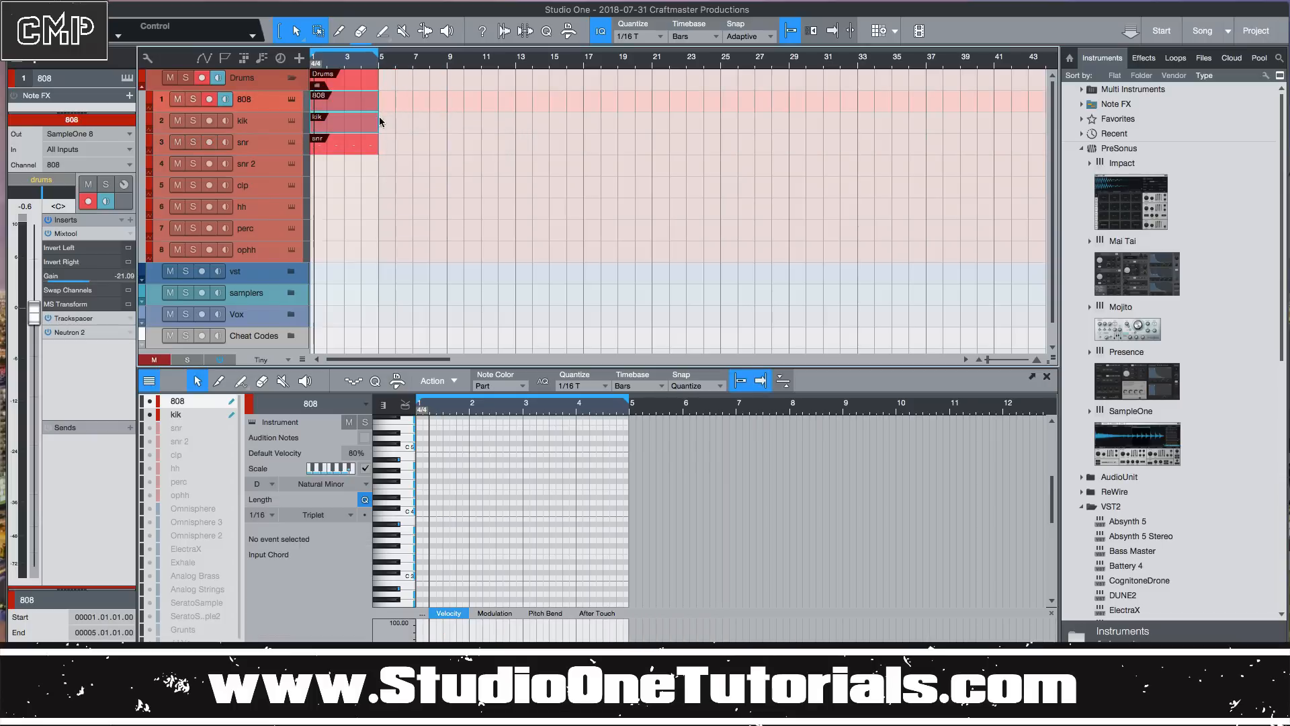
Create a four-bar part on the hh track and enter four straight 1/8 C 3 notes from bar 1 with velocity 100.
{"action": "double_click", "coordinate": [326, 208]}
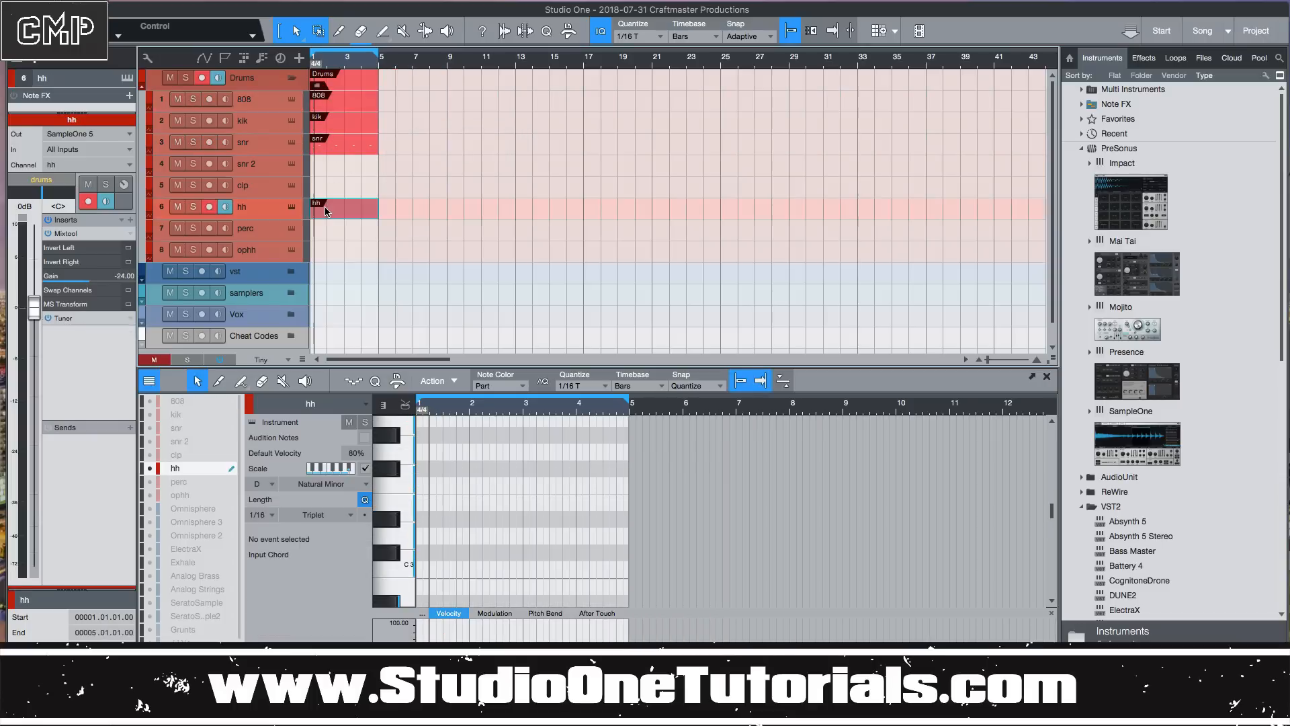
{"action": "left_click", "coordinate": [419, 571]}
{"action": "key", "text": "alt+2"}
{"action": "left_click_drag", "start_coordinate": [450, 406], "coordinate": [464, 428]}
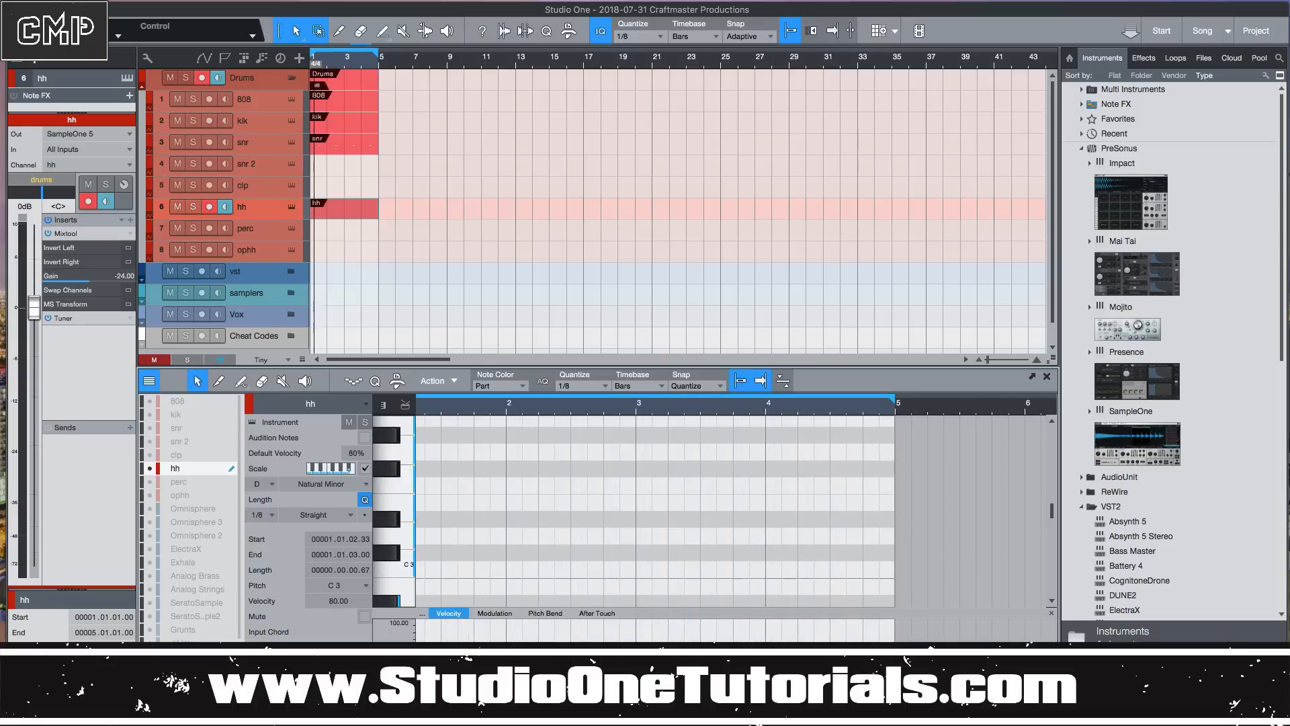
{"action": "scroll", "coordinate": [484, 591], "scroll_direction": "left", "scroll_amount": 3}
{"action": "mouse_move", "coordinate": [422, 570]}
{"action": "left_mouse_down"}
{"action": "mouse_move", "coordinate": [473, 586]}
{"action": "mouse_move", "coordinate": [392, 561]}
{"action": "left_mouse_up"}
{"action": "left_click", "coordinate": [449, 570]}
{"action": "double_click", "coordinate": [471, 573]}
{"action": "double_click", "coordinate": [480, 577]}
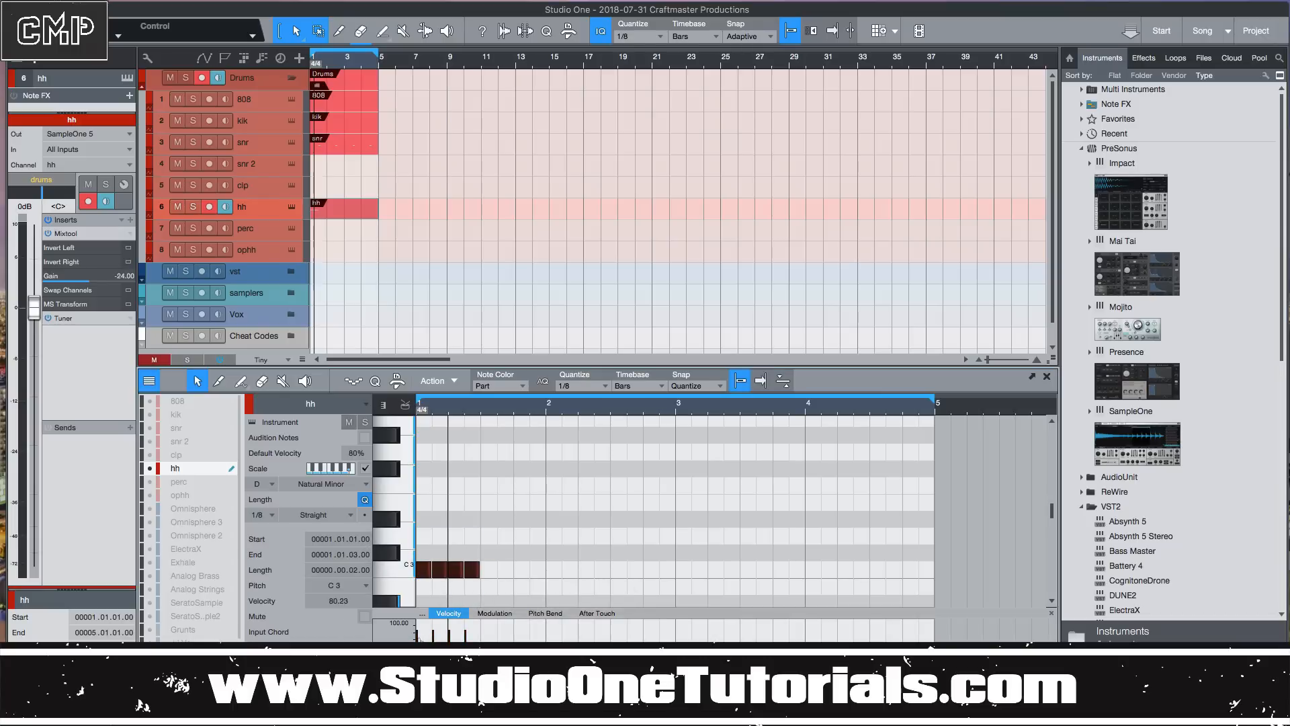
{"action": "left_click_drag", "start_coordinate": [483, 636], "coordinate": [420, 632]}
{"action": "left_click", "coordinate": [420, 635]}
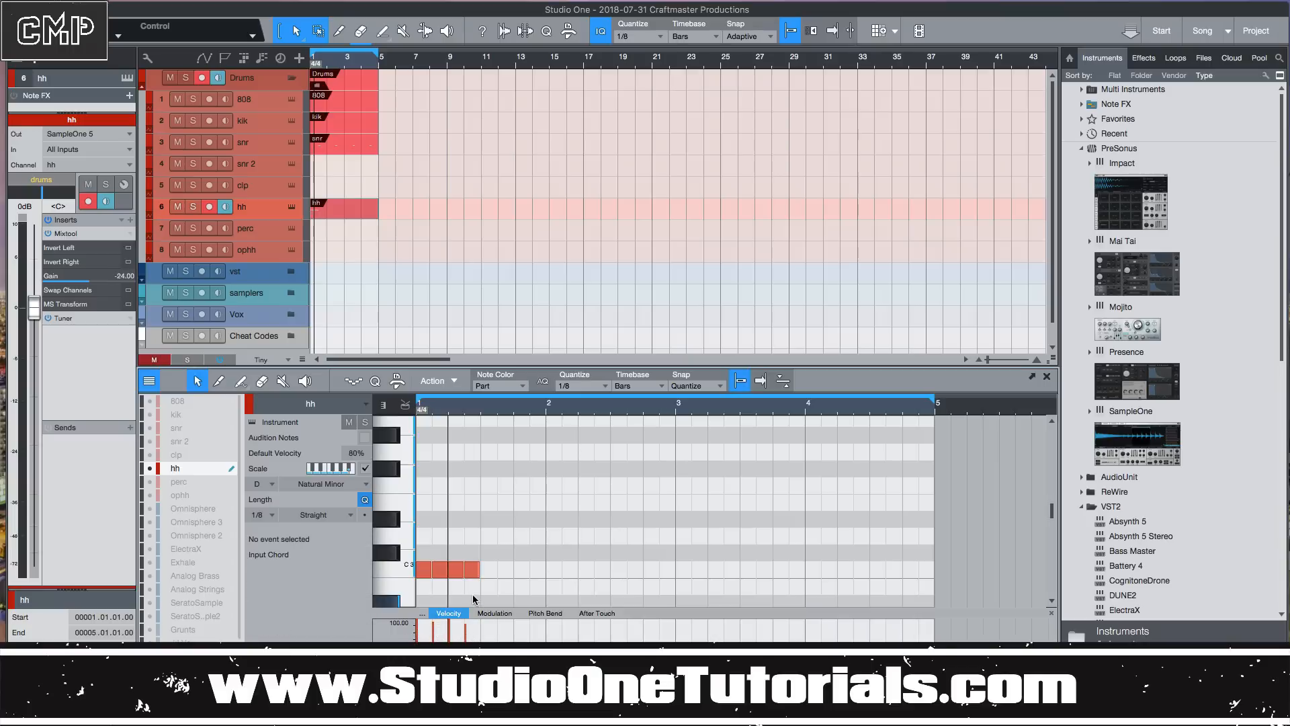
Duplicate the four hi-hat notes until they fill all four bars, and play the loop.
{"action": "left_click_drag", "start_coordinate": [480, 594], "coordinate": [404, 554]}
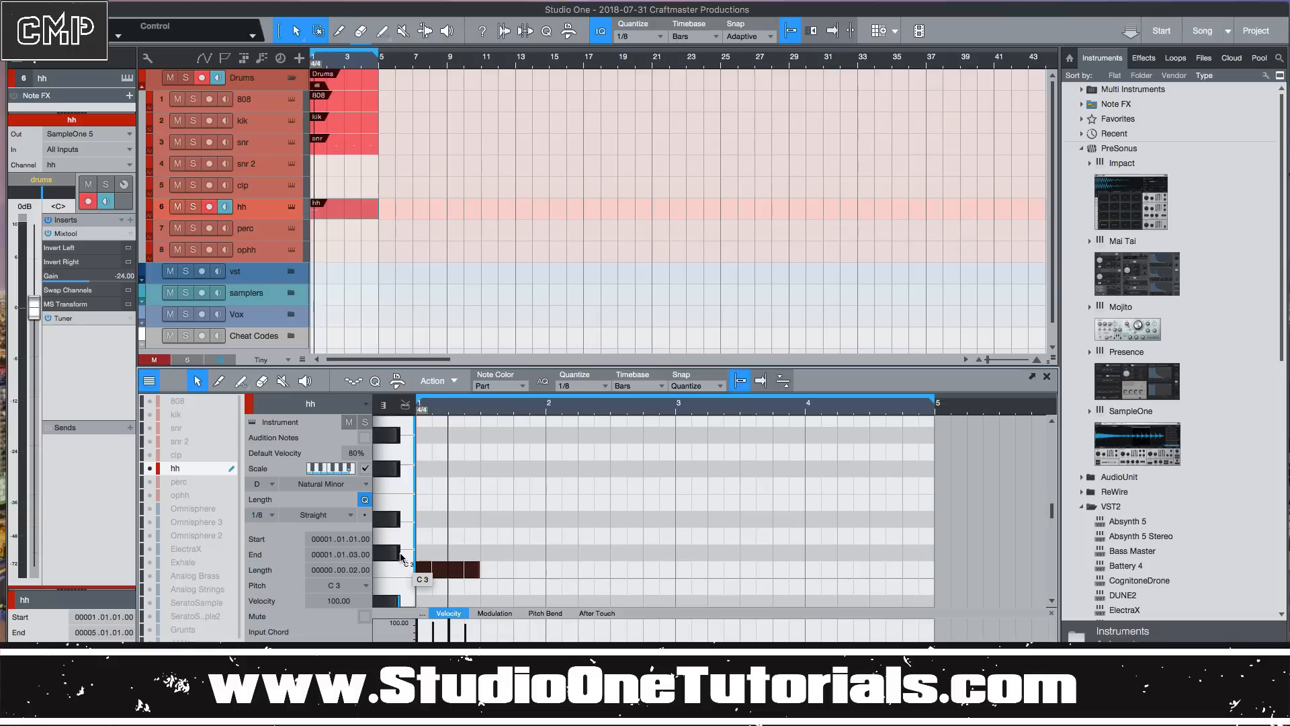
{"action": "key", "text": "d"}
{"action": "key", "text": "d"}
{"action": "key", "text": "d"}
{"action": "left_click", "coordinate": [642, 578]}
{"action": "left_click_drag", "start_coordinate": [641, 577], "coordinate": [424, 571]}
{"action": "left_click_drag", "start_coordinate": [424, 569], "coordinate": [491, 570]}
{"action": "left_click", "coordinate": [550, 517]}
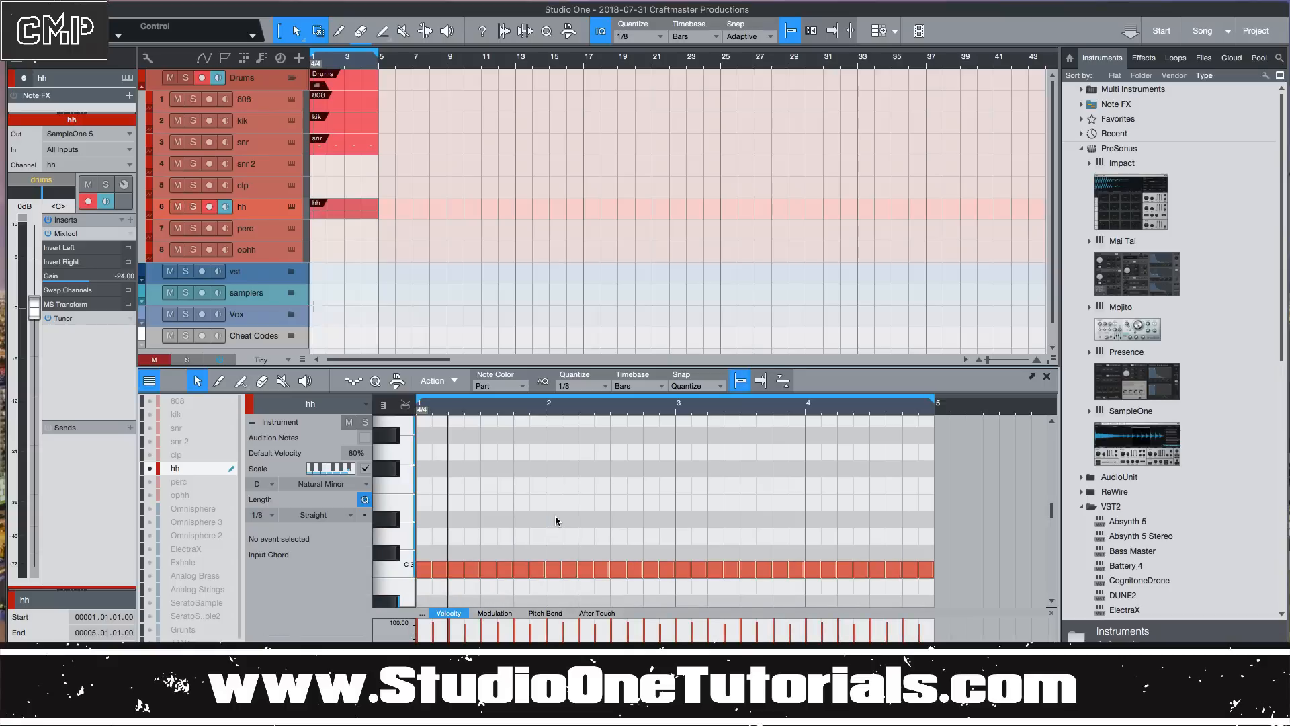
{"action": "key", "text": "space"}
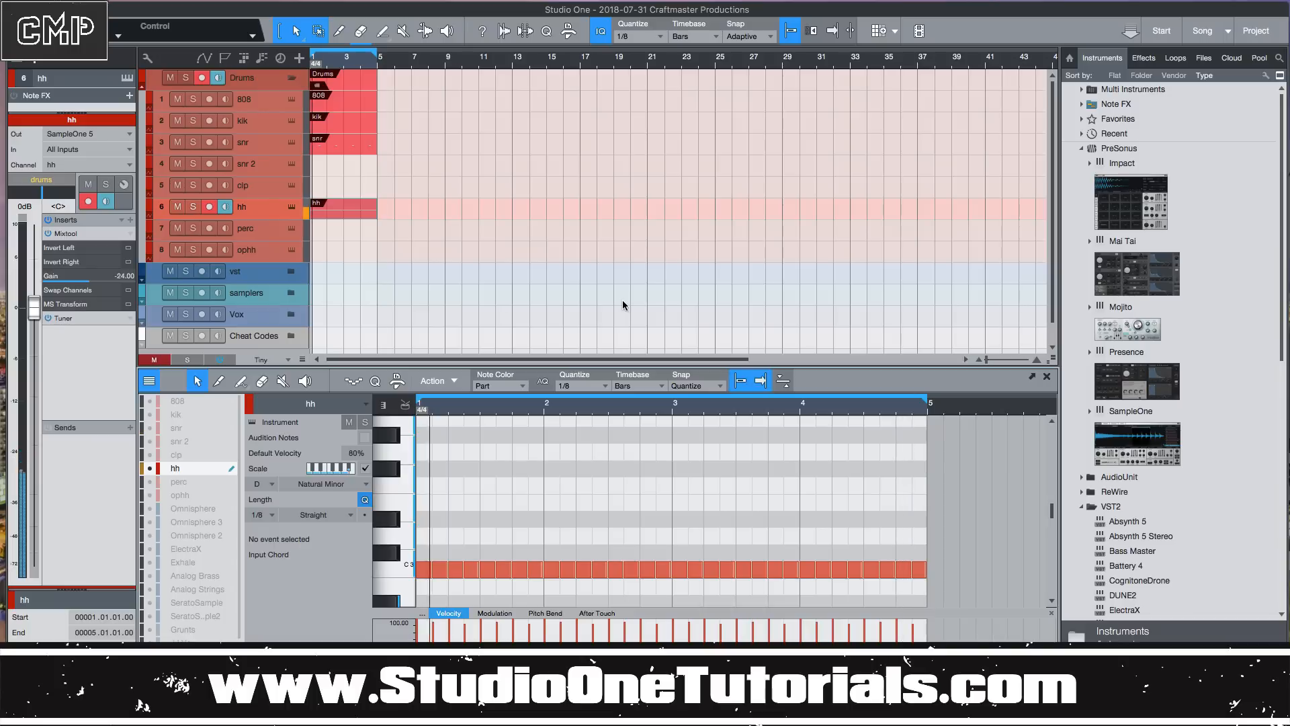
Select the 808 part and check the sample loaded in its SampleOne XT instrument.
{"action": "left_click", "coordinate": [340, 119]}
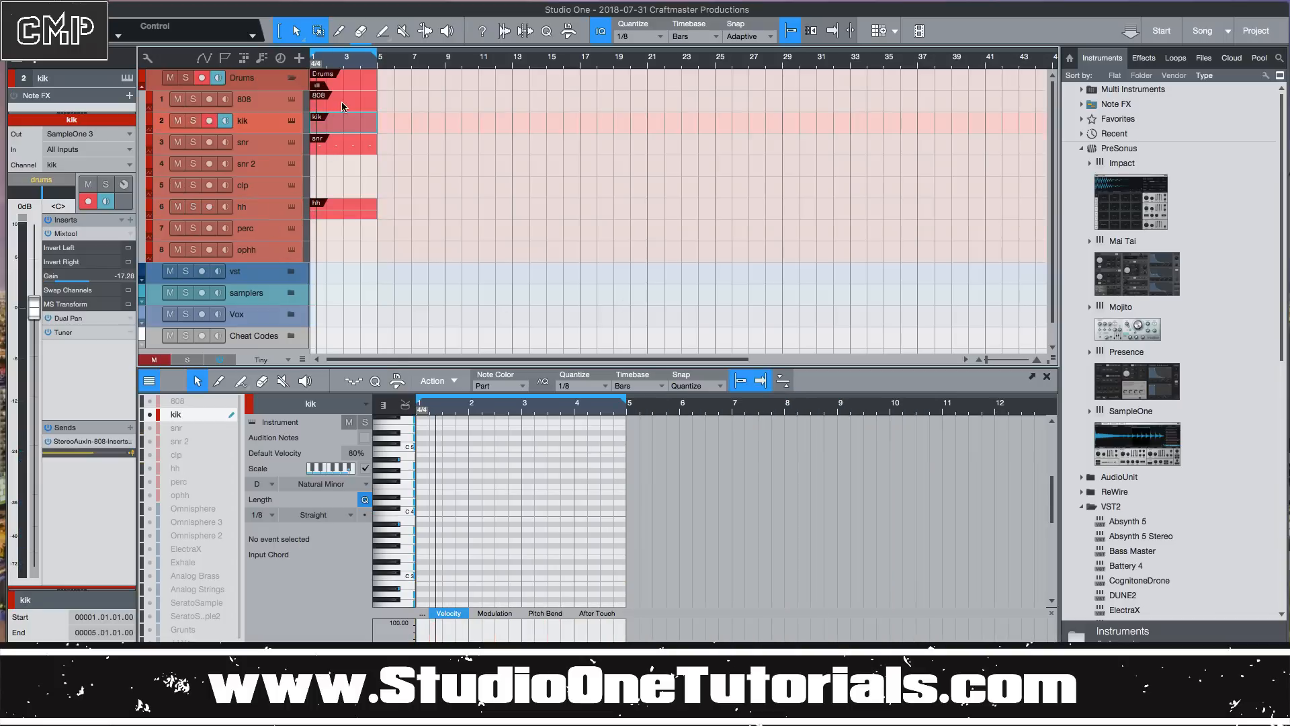
{"action": "left_click", "coordinate": [334, 101]}
{"action": "left_click", "coordinate": [292, 100]}
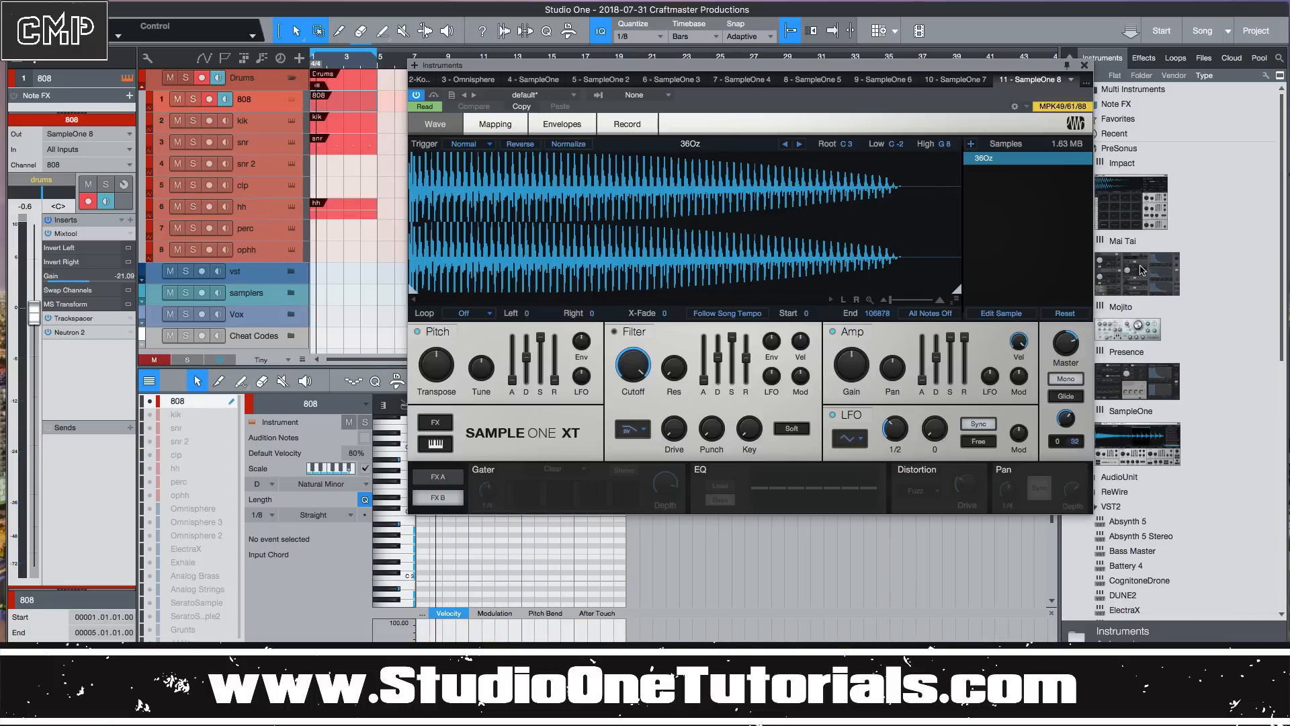
{"action": "left_click", "coordinate": [1084, 65]}
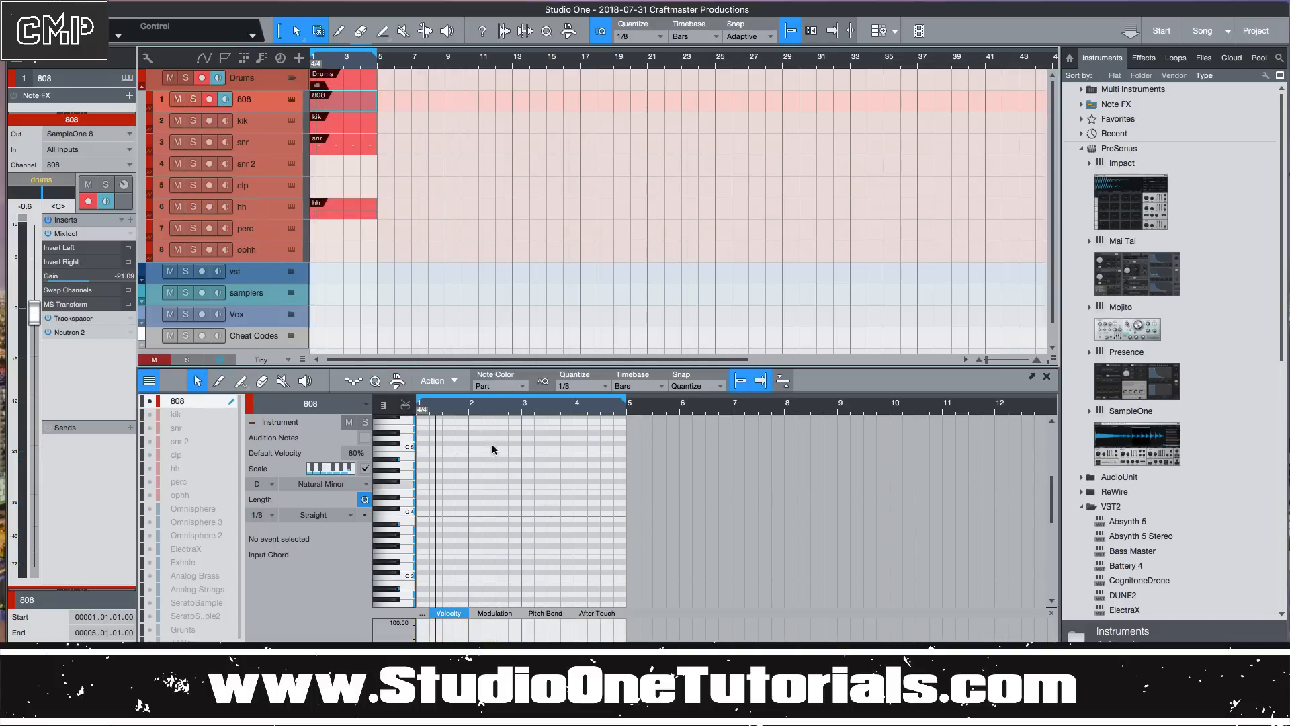
Enter 1/8 C 3 notes in the 808 part at 1.1, 2.2, 3.1, 3.3.3, 4.1 and 4.2.3, and play the loop.
{"action": "left_click_drag", "start_coordinate": [473, 407], "coordinate": [503, 461]}
{"action": "scroll", "coordinate": [731, 511], "scroll_direction": "left", "scroll_amount": 5}
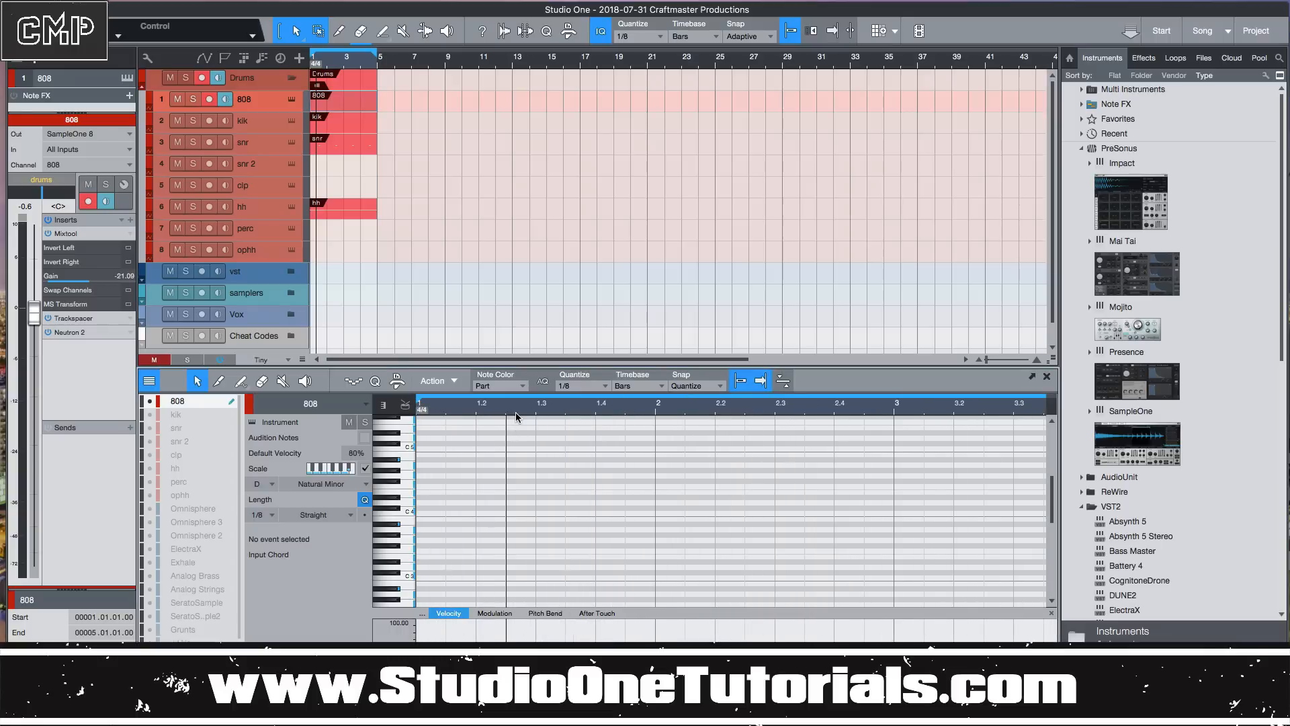
{"action": "left_click", "coordinate": [423, 577]}
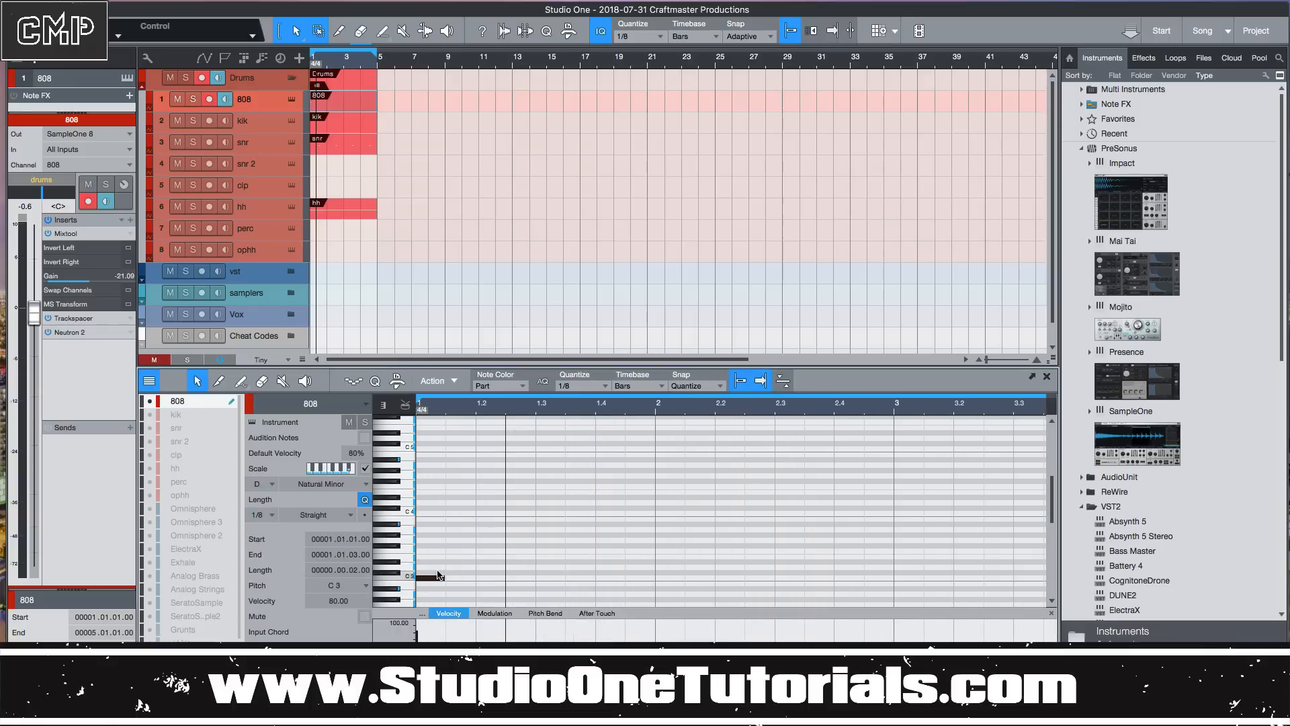
{"action": "key", "text": "w"}
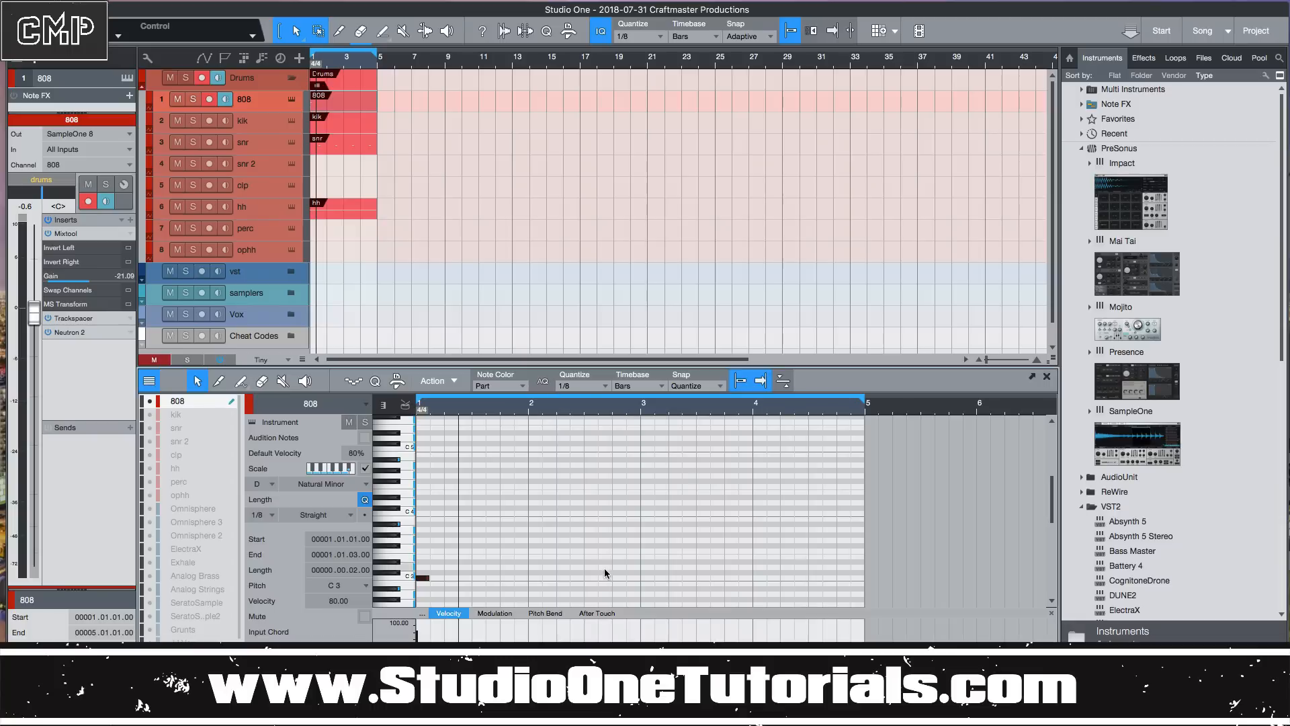
{"action": "double_click", "coordinate": [563, 578]}
{"action": "double_click", "coordinate": [645, 577]}
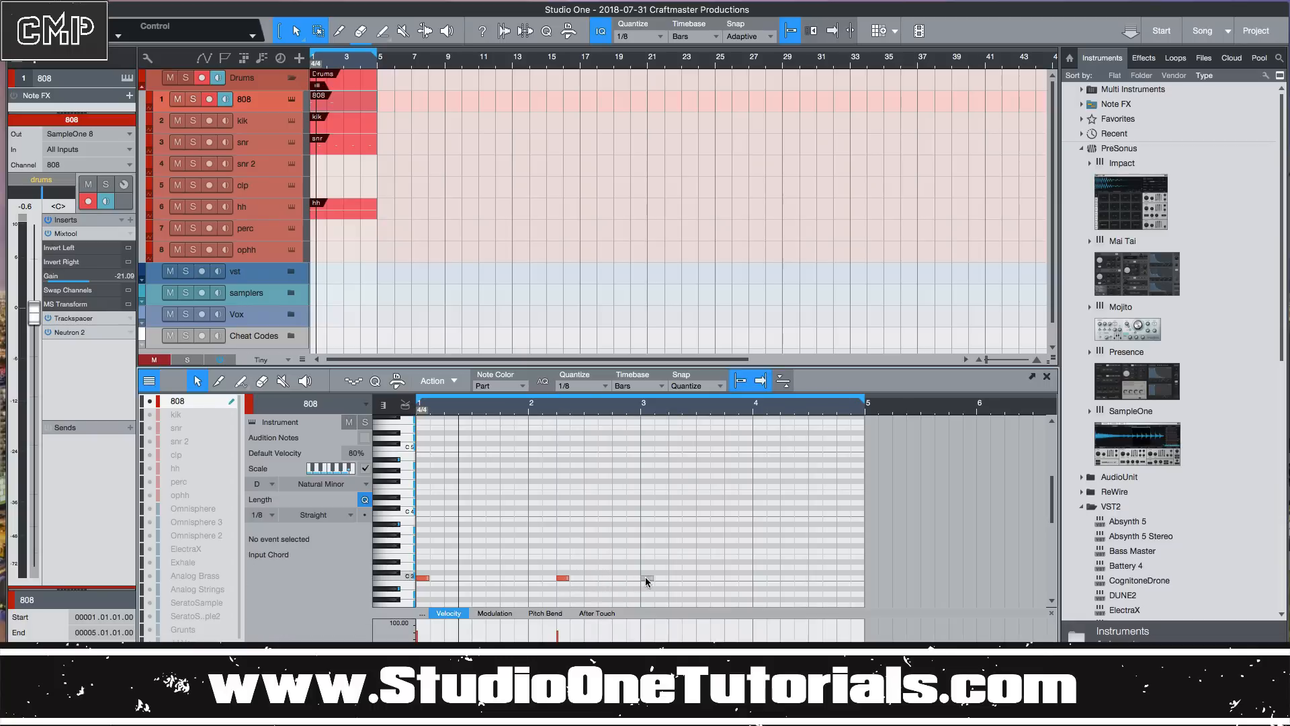
{"action": "double_click", "coordinate": [715, 579]}
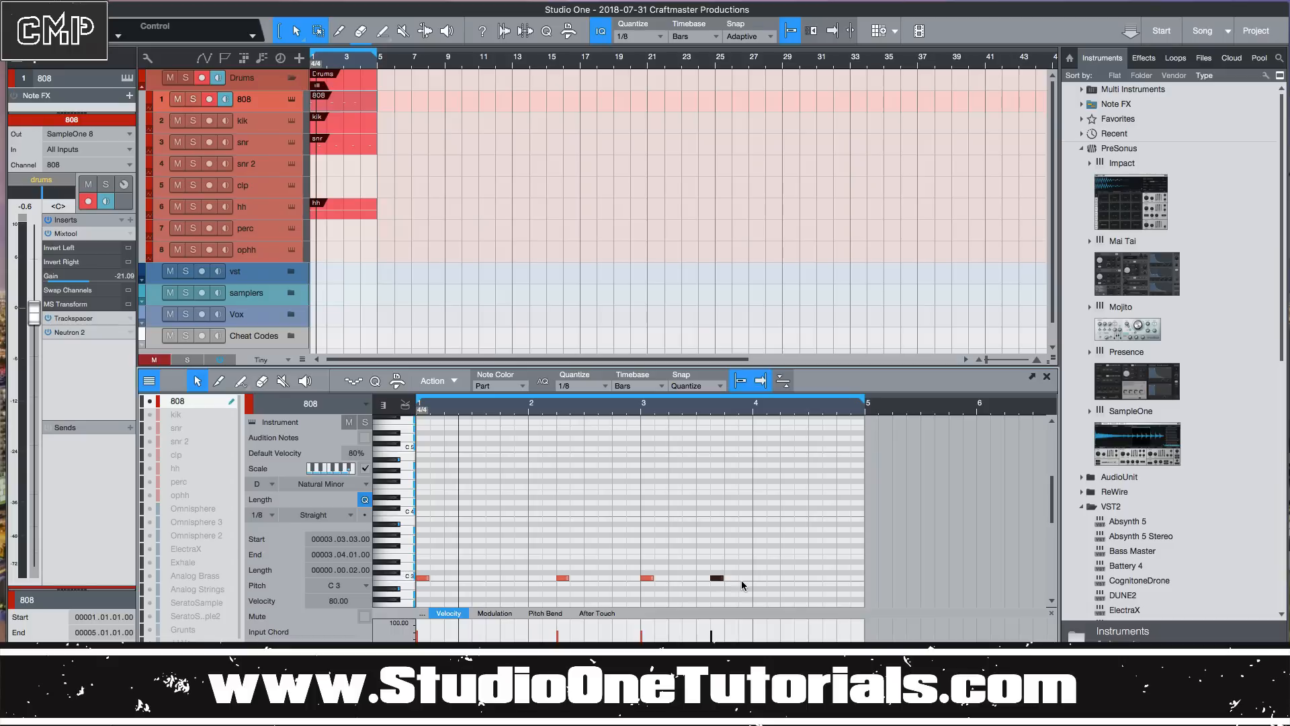
{"action": "double_click", "coordinate": [799, 577]}
{"action": "key", "text": "space"}
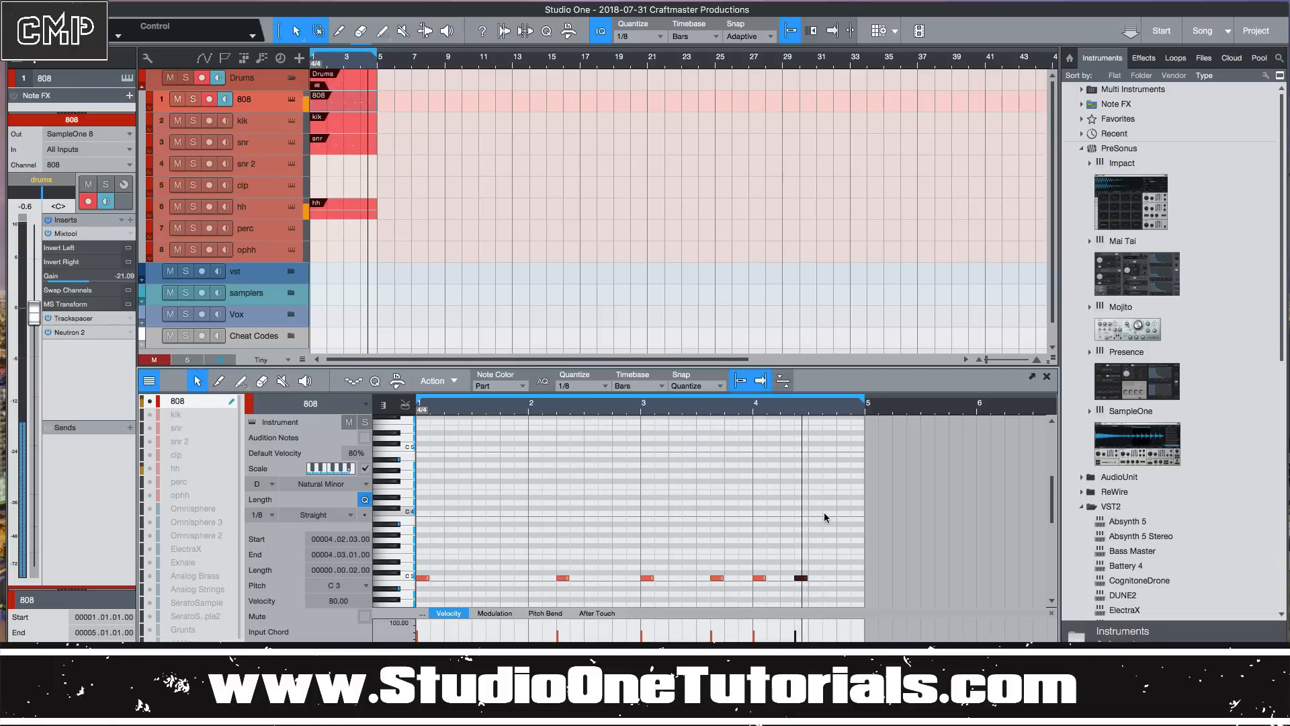
Delete the 808 note at the start of bar 4.
{"action": "left_click", "coordinate": [746, 554]}
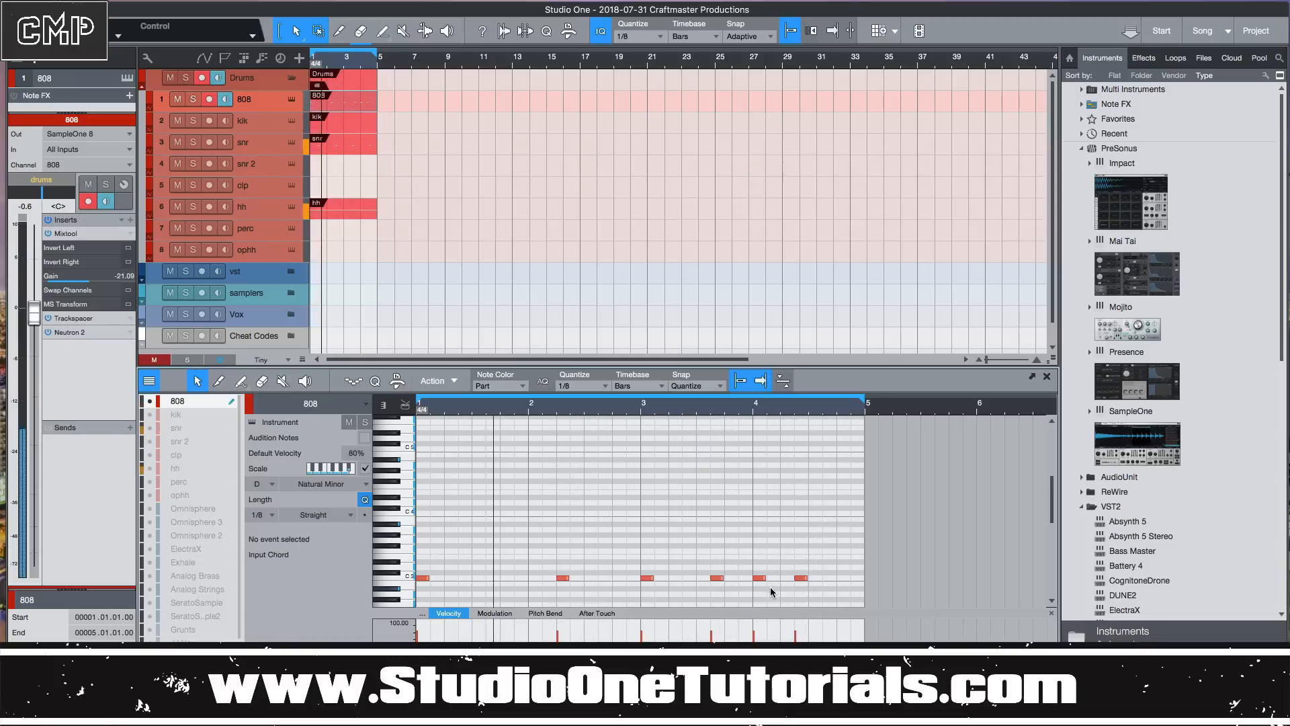
{"action": "left_click_drag", "start_coordinate": [751, 556], "coordinate": [769, 585]}
{"action": "key", "text": "Delete"}
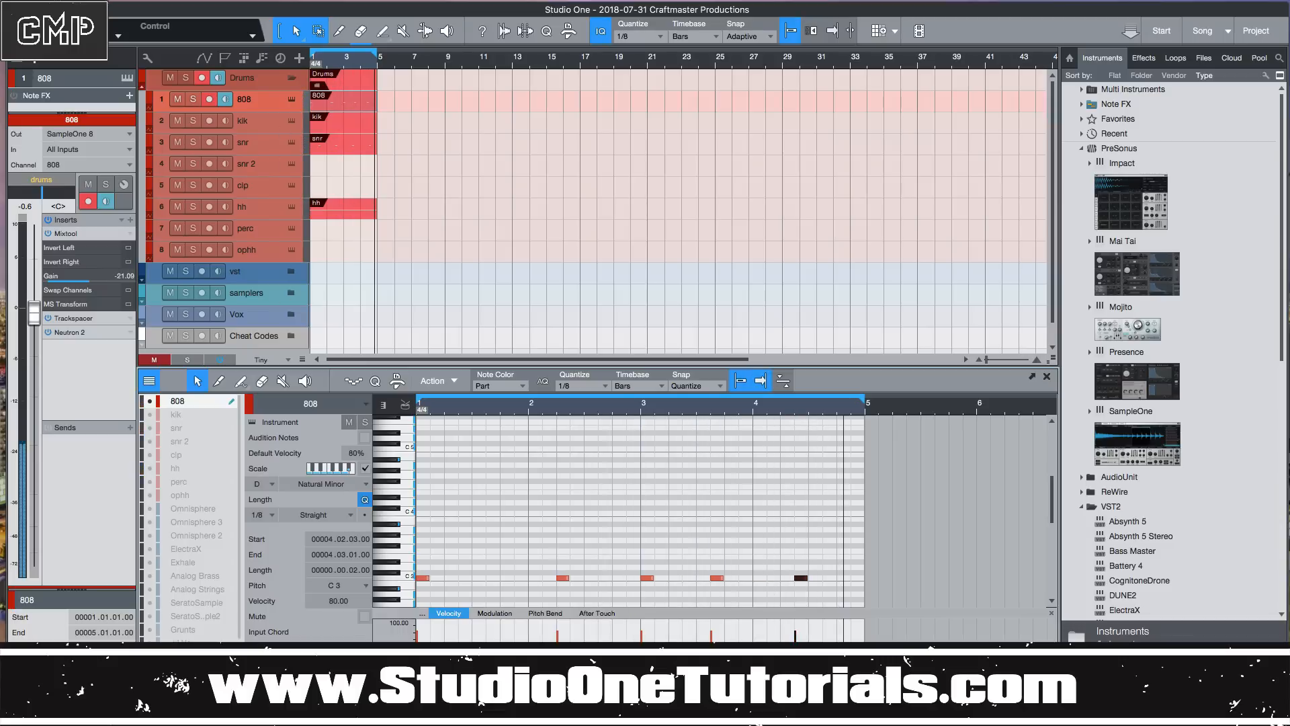
Replace the empty kik part with a copy of the 808 part and play the loop.
{"action": "left_click", "coordinate": [339, 121]}
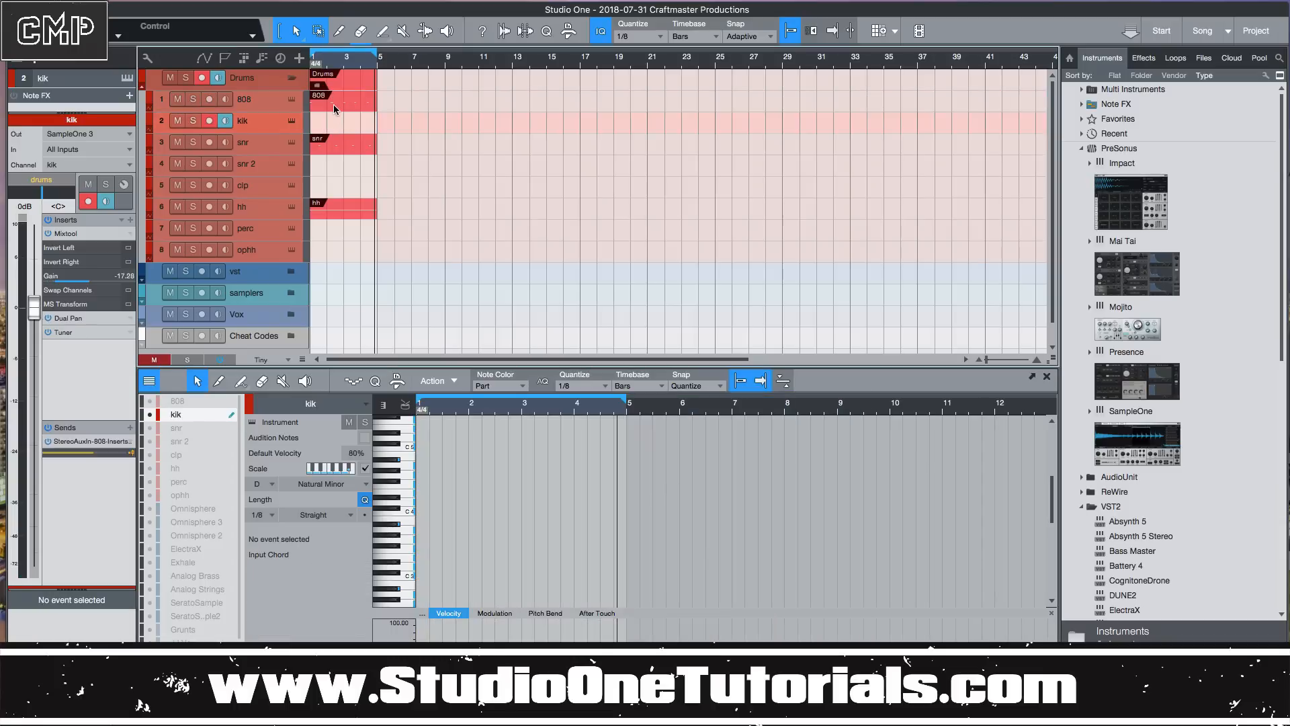
{"action": "left_click_drag", "start_coordinate": [334, 105], "coordinate": [337, 121]}
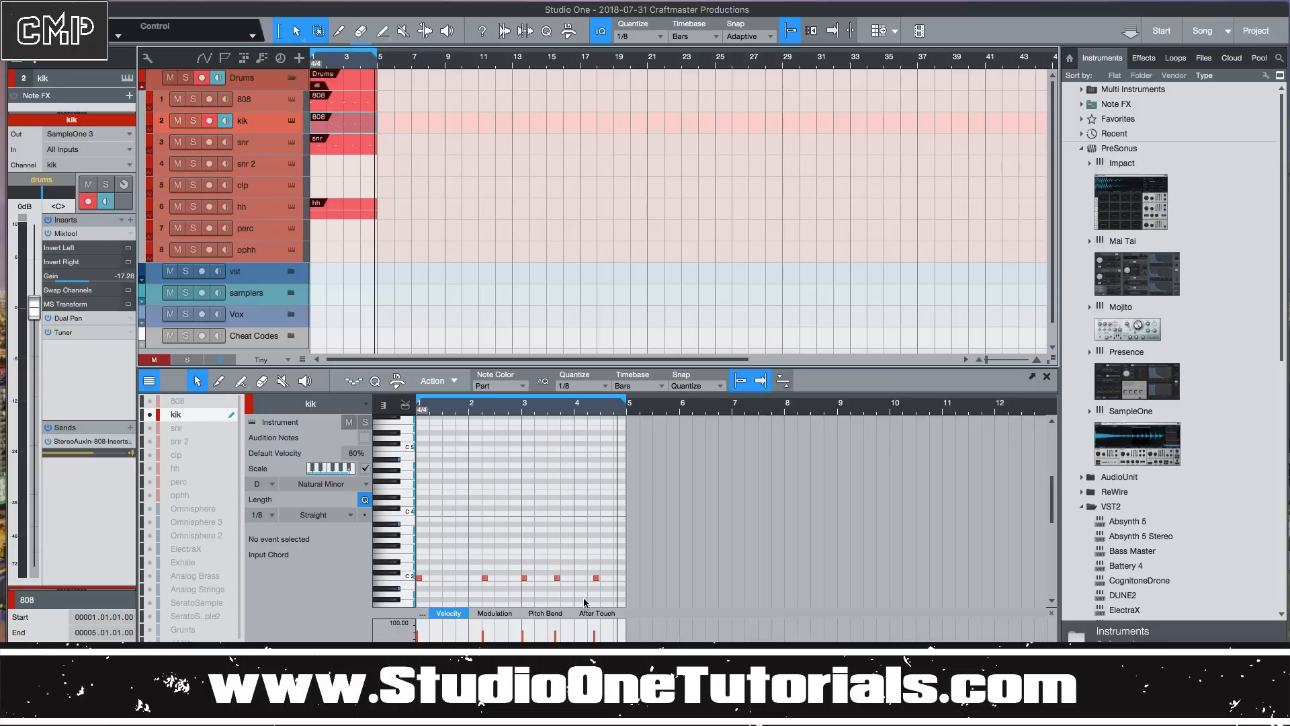
{"action": "key", "text": "space"}
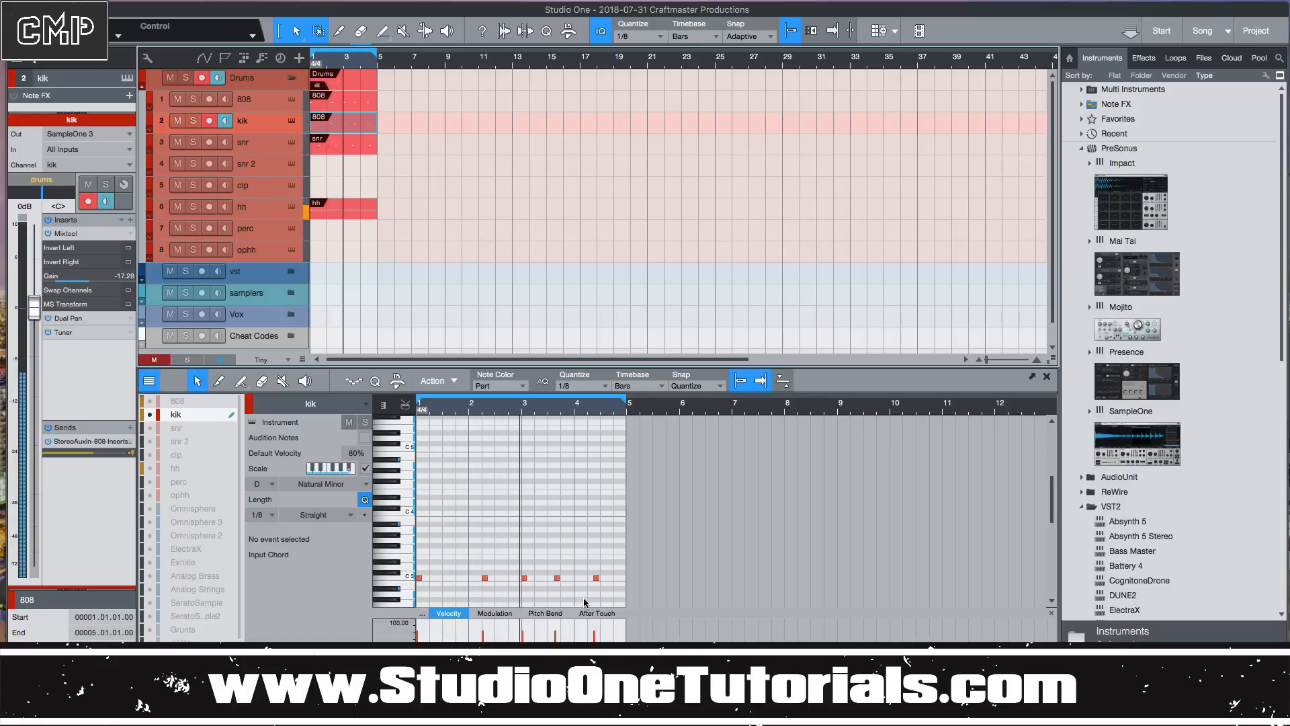
Adjust the Amp envelope release in the 808 track's SampleOne XT while the loop plays.
{"action": "left_click", "coordinate": [295, 100]}
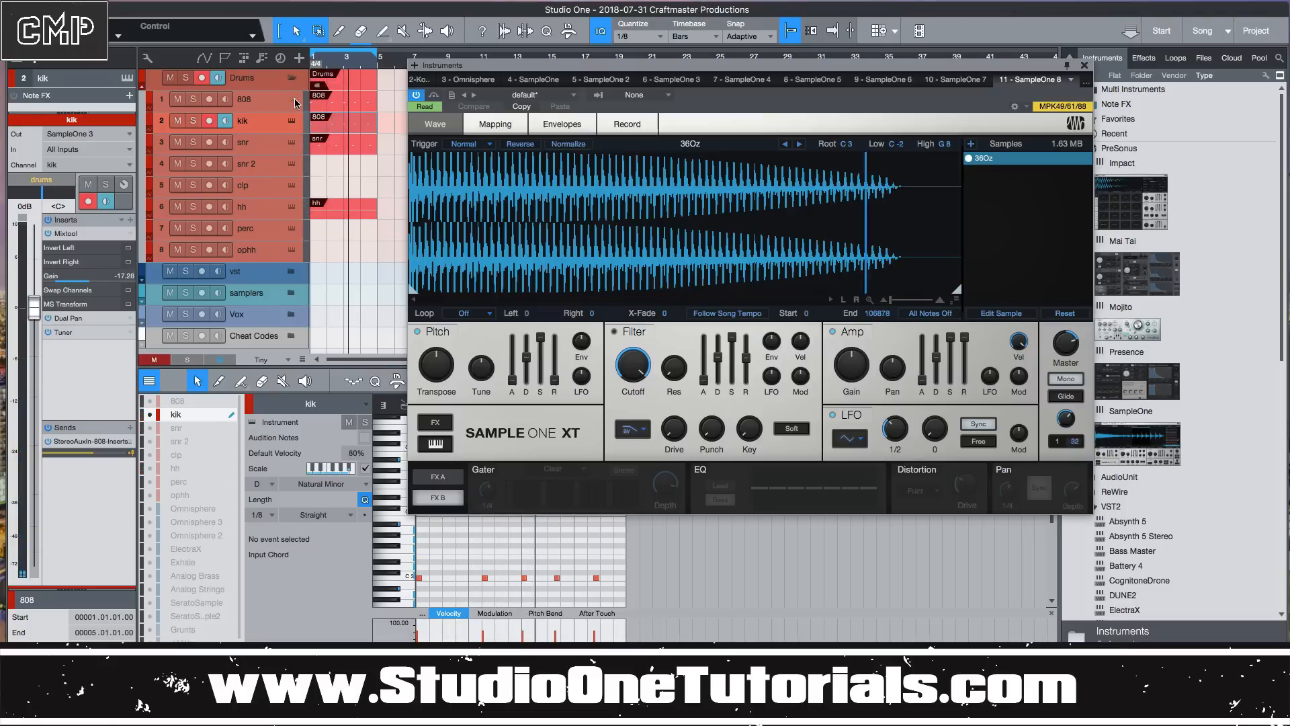
{"action": "left_click_drag", "start_coordinate": [966, 338], "coordinate": [971, 399]}
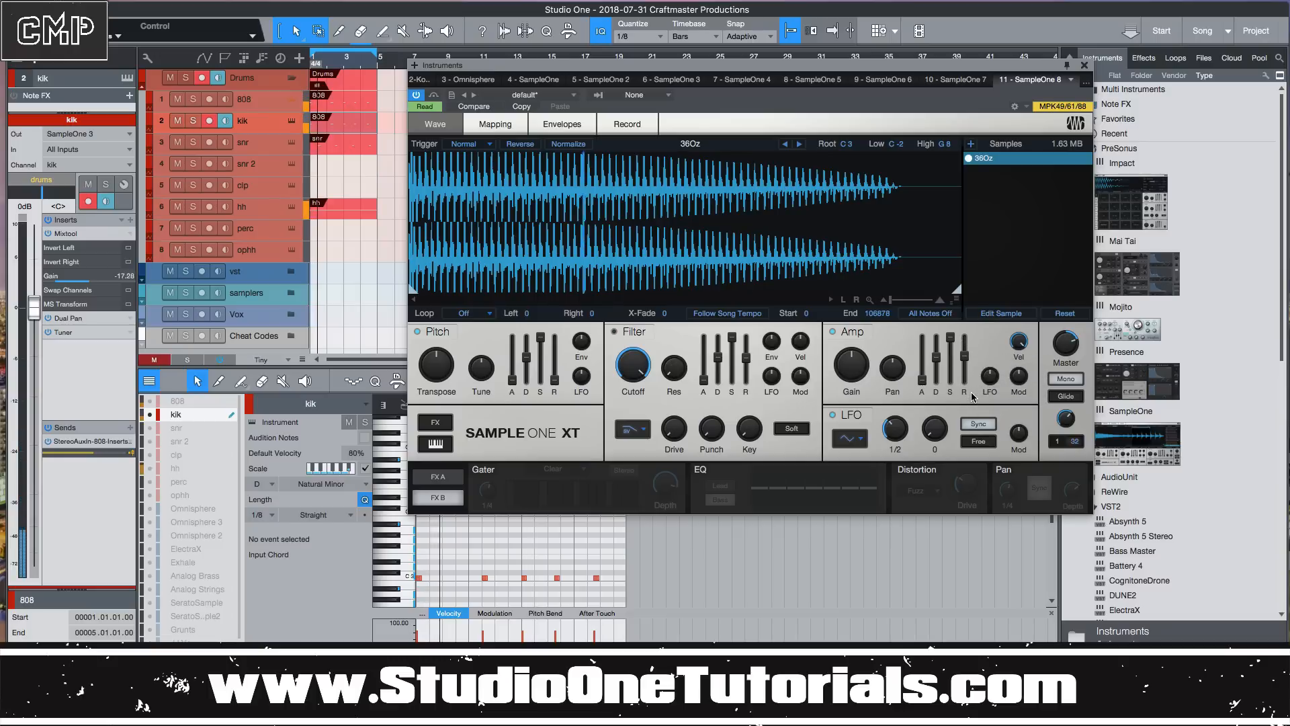
{"action": "mouse_move", "coordinate": [966, 361]}
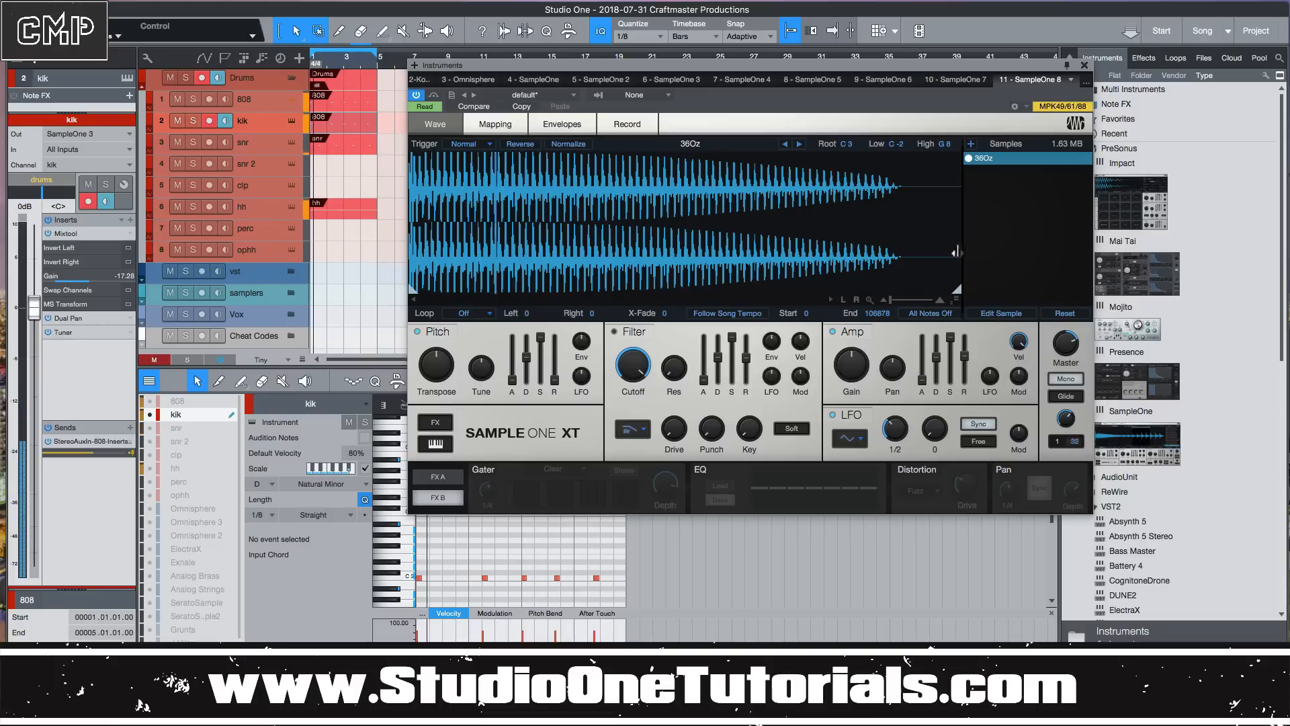
{"action": "left_click", "coordinate": [1084, 67]}
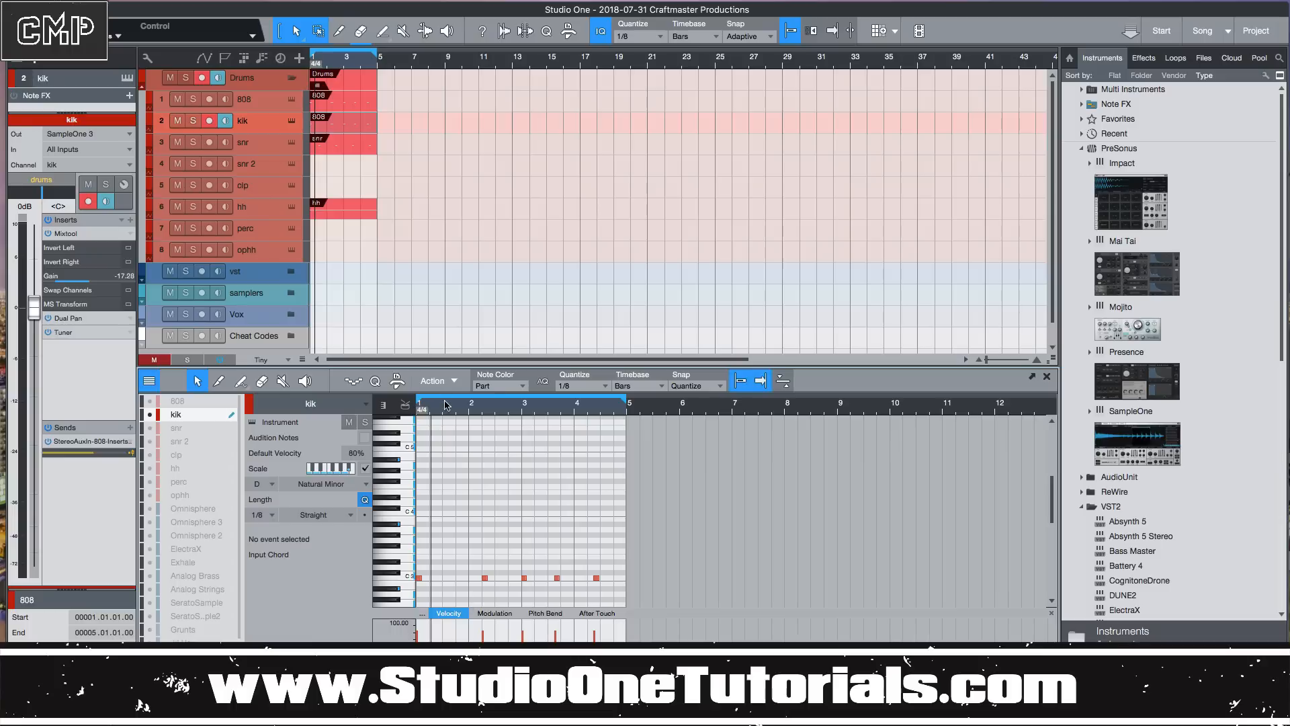
Add 1/8 C 3 kick notes at 1.4, 2.1.3, 3.4, 4.2 and 4.4.3 in the kik part and play the loop.
{"action": "left_click_drag", "start_coordinate": [443, 411], "coordinate": [567, 436]}
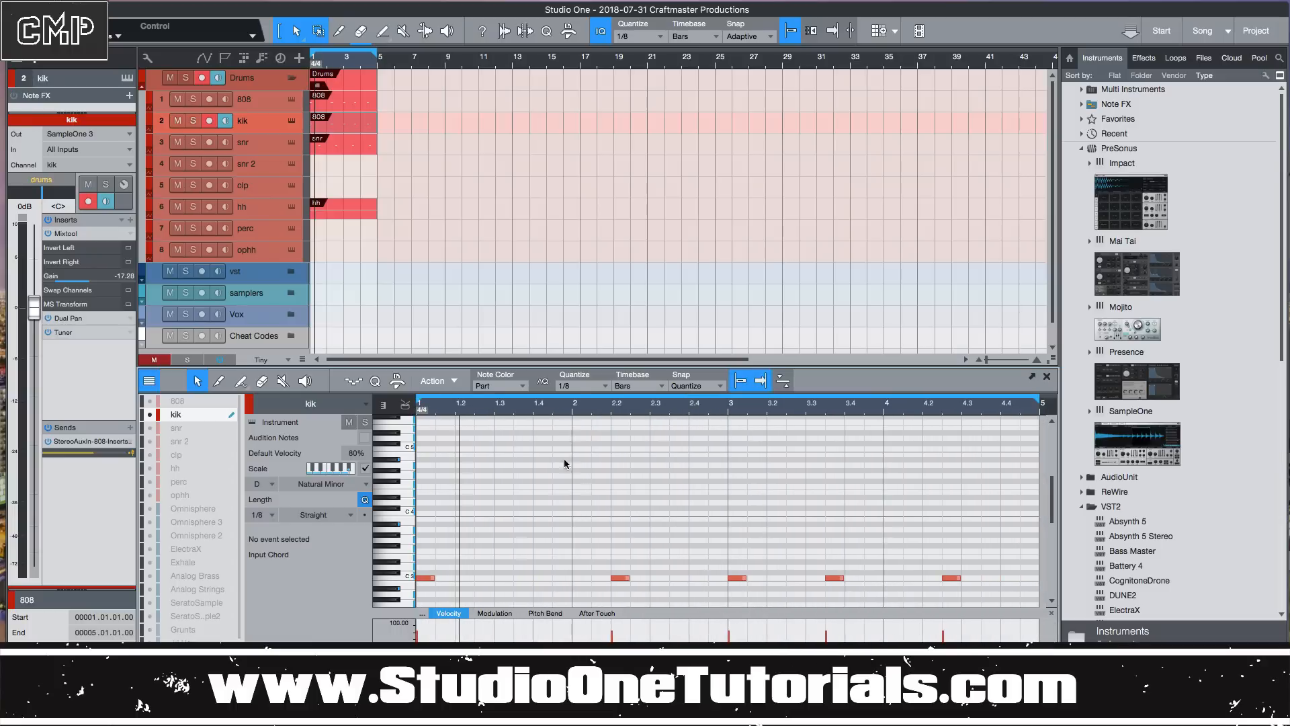
{"action": "double_click", "coordinate": [542, 578]}
{"action": "double_click", "coordinate": [599, 578]}
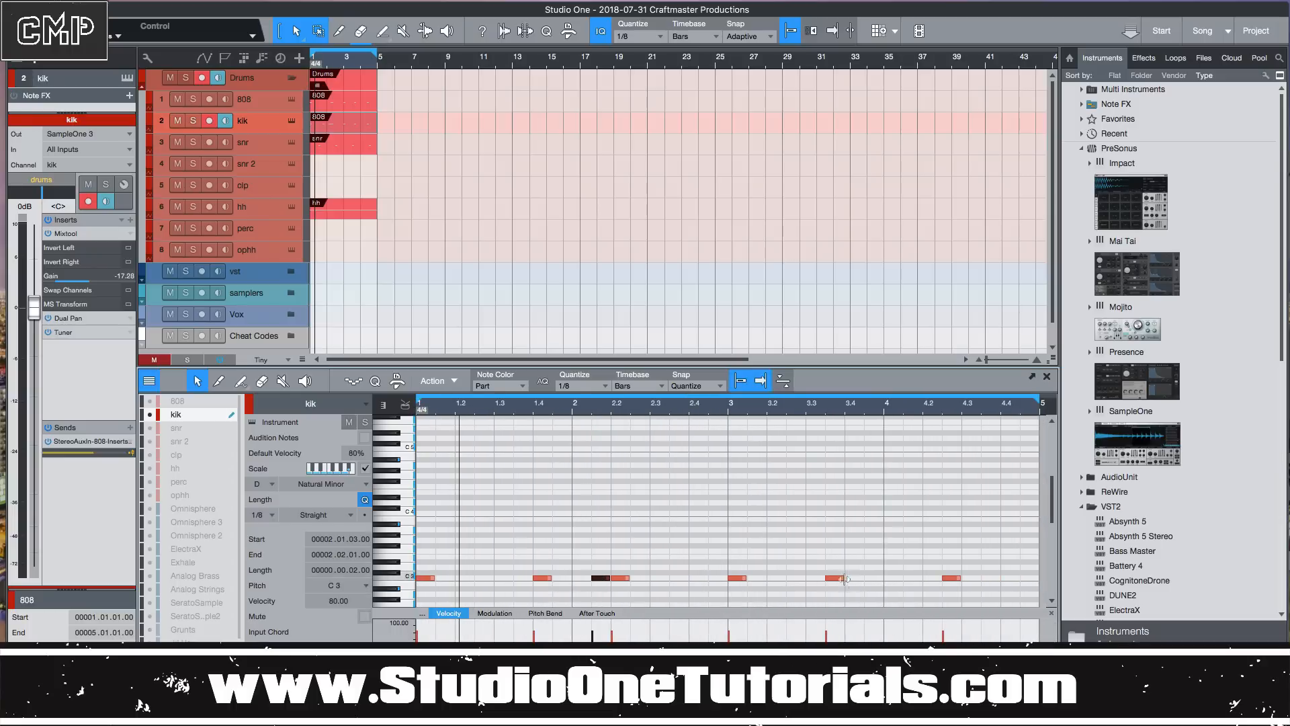
{"action": "double_click", "coordinate": [935, 578]}
{"action": "left_click_drag", "start_coordinate": [957, 413], "coordinate": [871, 405]}
{"action": "double_click", "coordinate": [882, 578]}
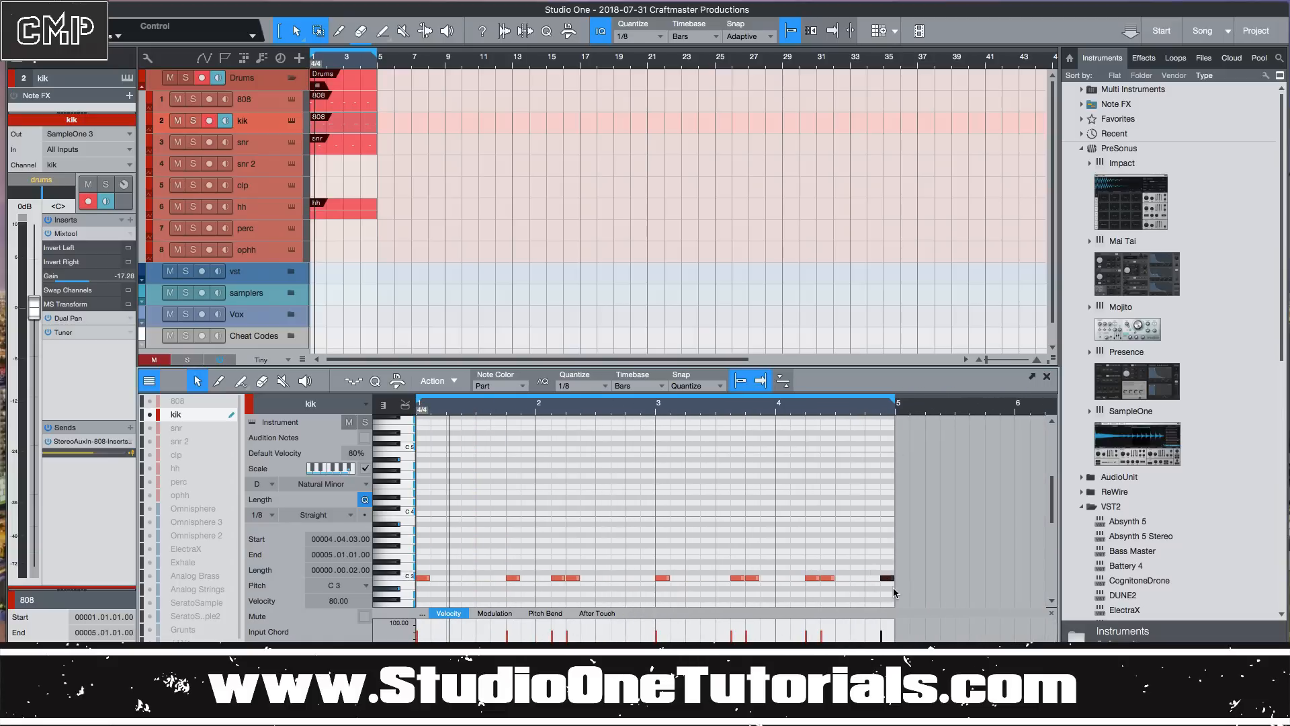
{"action": "key", "text": "comma"}
{"action": "key", "text": "space"}
{"action": "key", "text": "space"}
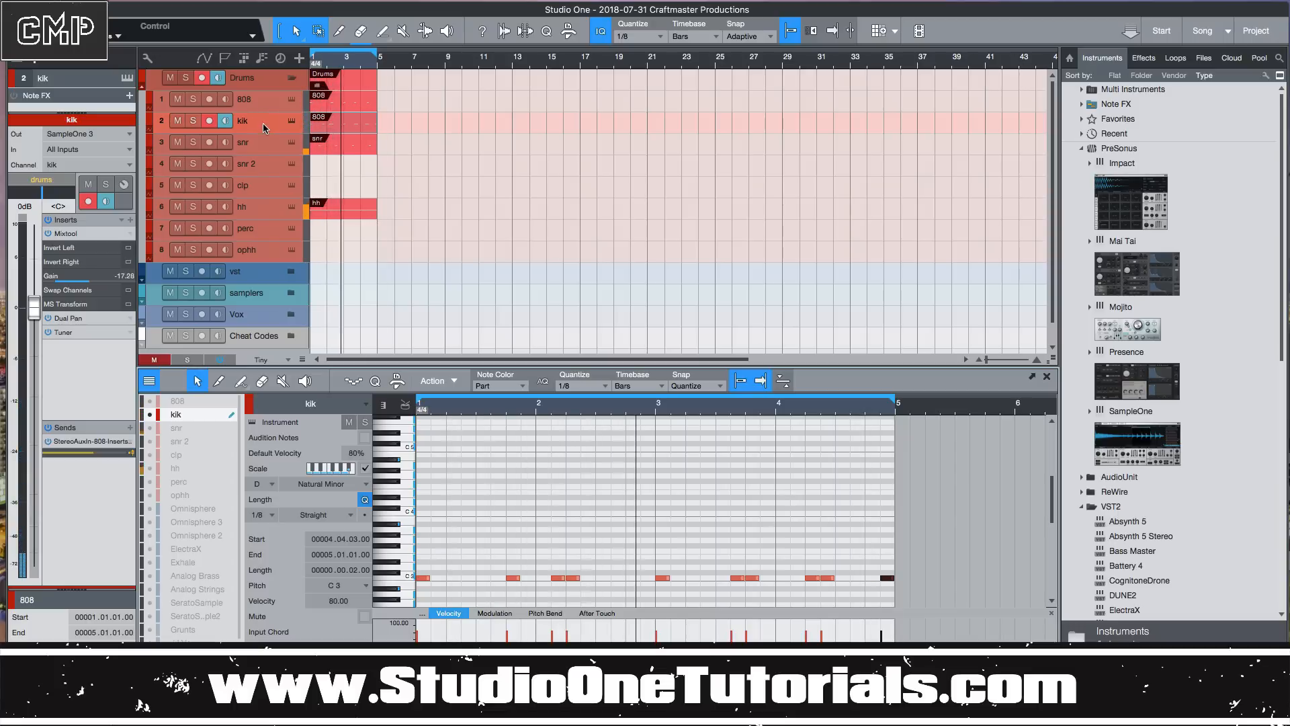
Open the kik track's SampleOne XT and step back through its presets to BLP 10 CLP.
{"action": "left_click", "coordinate": [291, 121]}
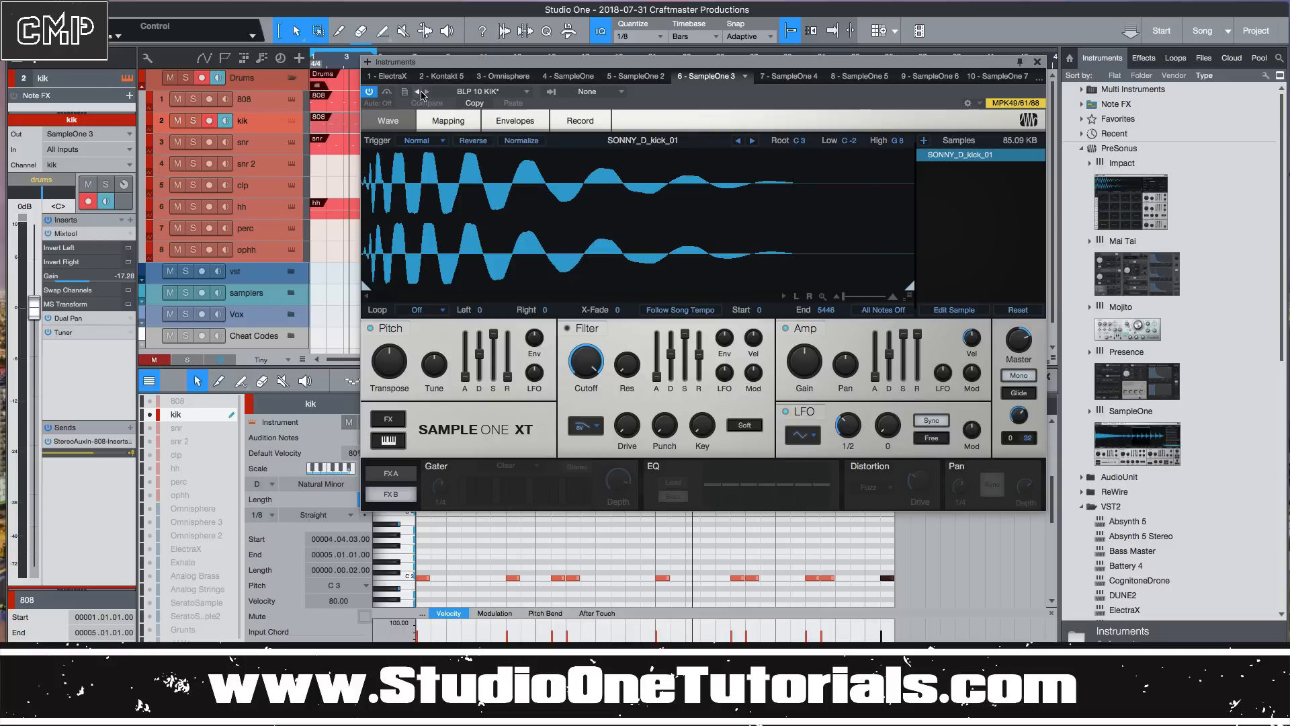
{"action": "left_click", "coordinate": [420, 92]}
{"action": "left_click", "coordinate": [416, 92]}
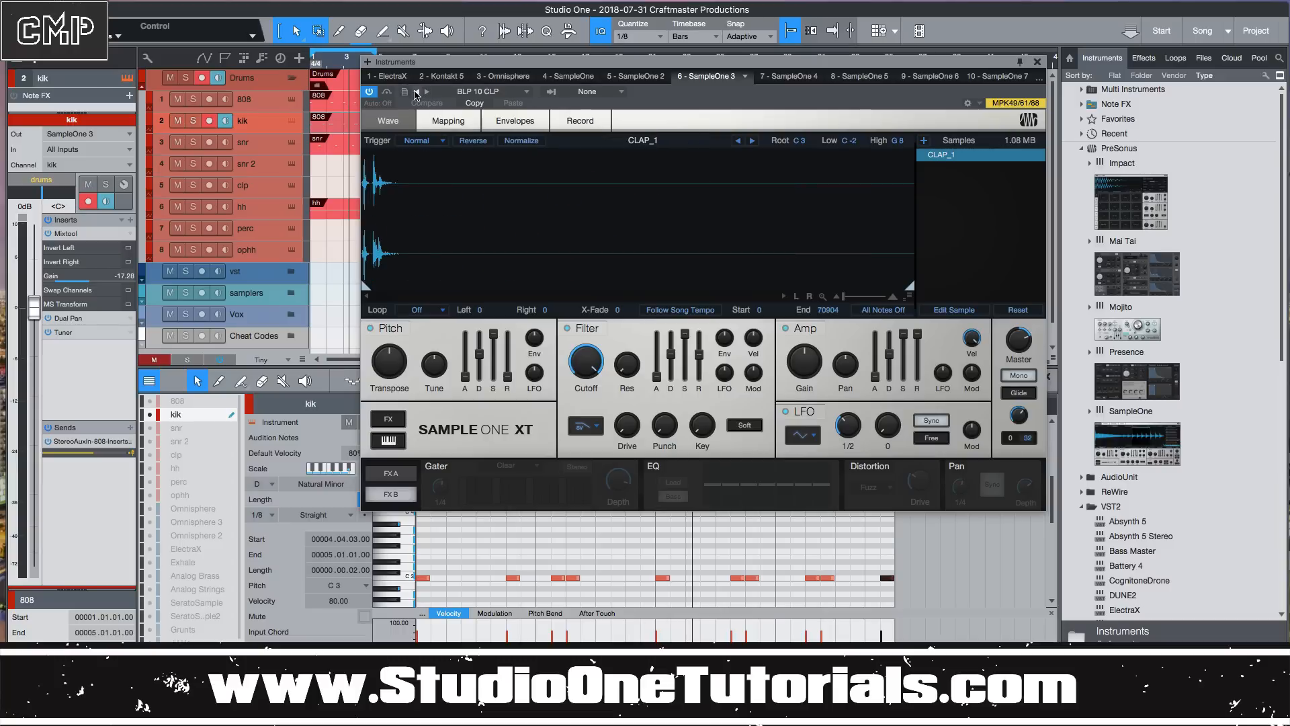
Collapse the PreSonus, VST2 and VST3 folders in the instrument browser.
{"action": "left_click", "coordinate": [1082, 148]}
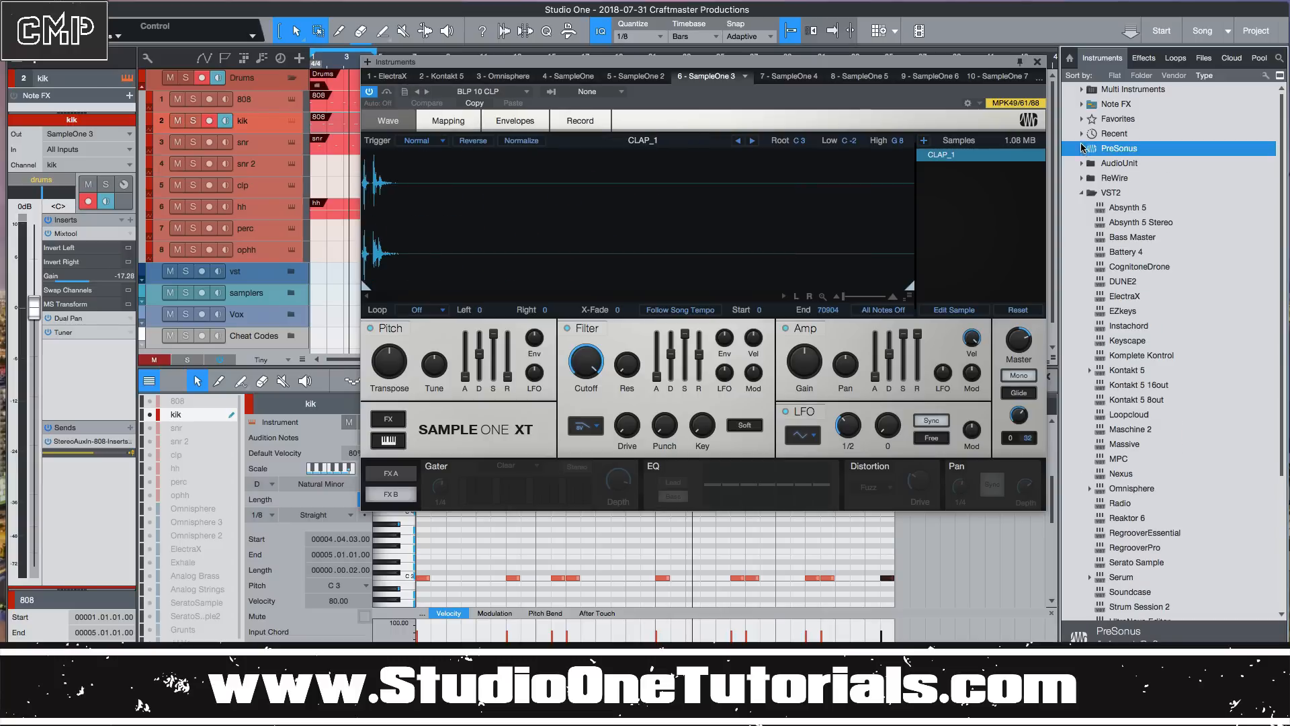
{"action": "left_click", "coordinate": [1081, 193]}
{"action": "left_click", "coordinate": [1082, 208]}
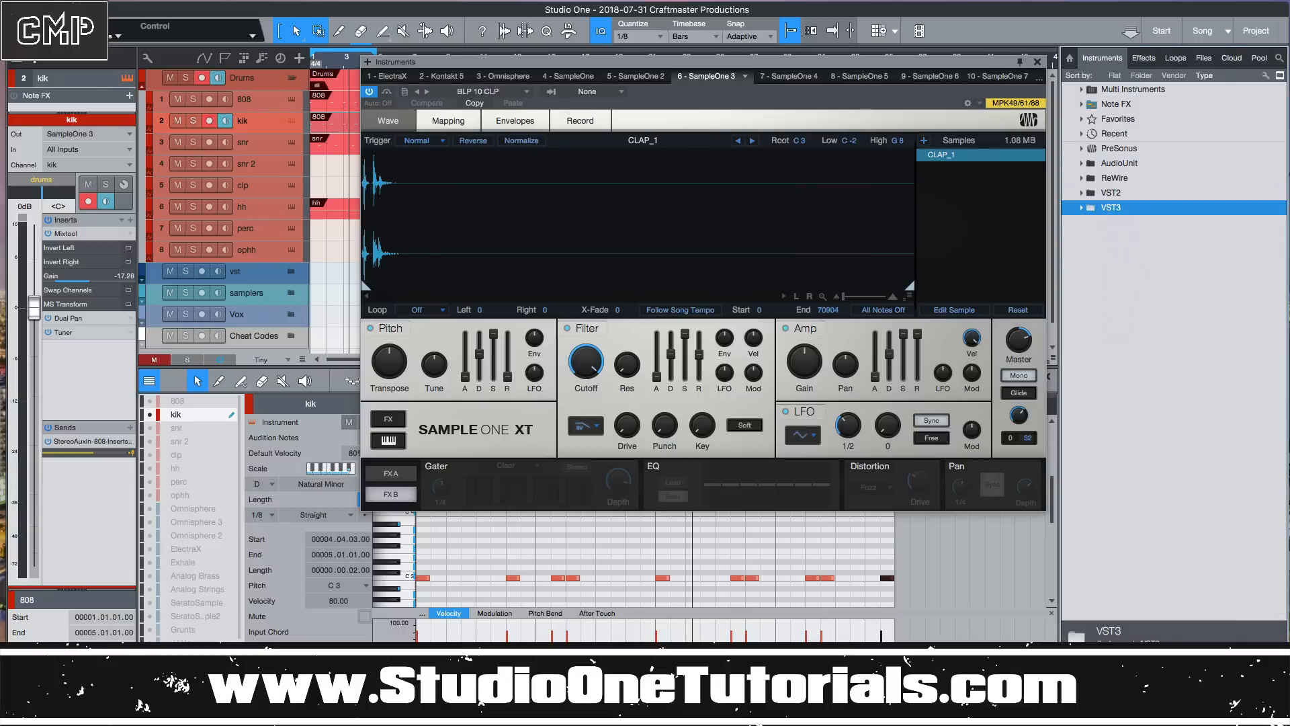
Show the Drums sample files and collapse the Been Trappin 2 and Articul8 folders inside Sound Oracle.
{"action": "left_click", "coordinate": [1210, 61]}
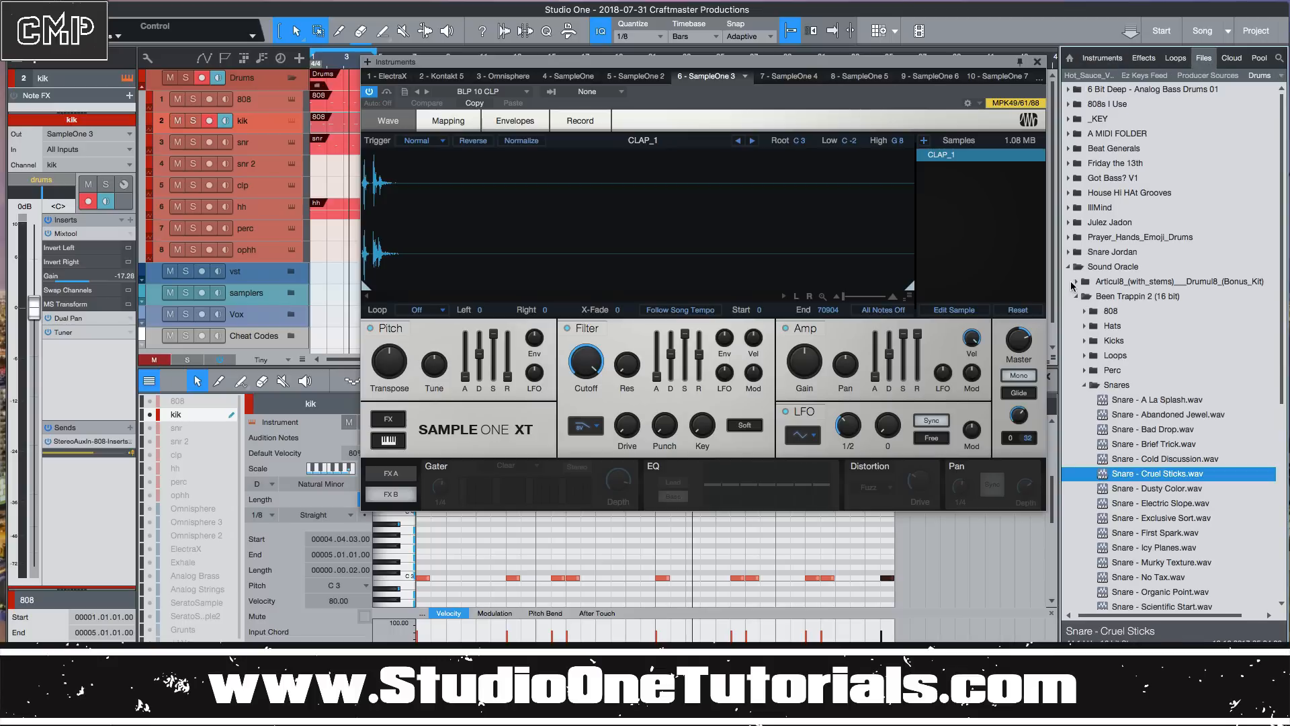
{"action": "left_click", "coordinate": [1071, 269]}
{"action": "left_click", "coordinate": [1069, 269]}
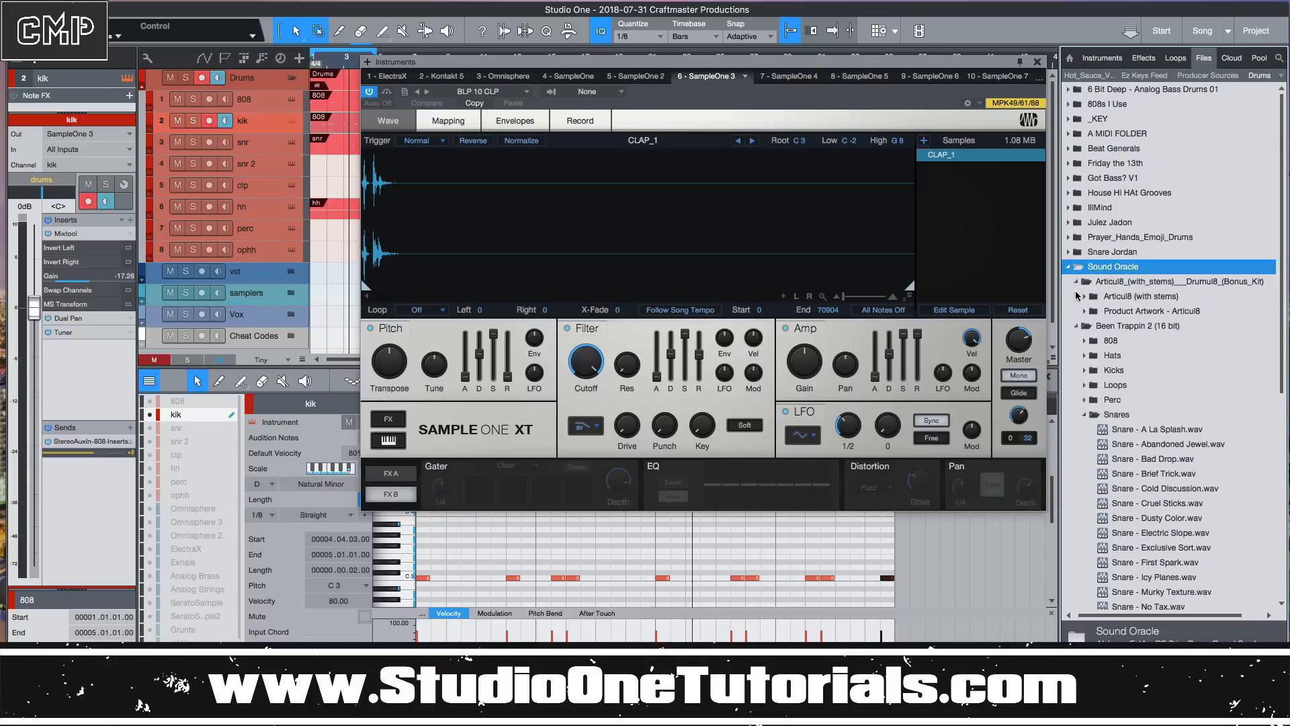
{"action": "left_click", "coordinate": [1077, 327]}
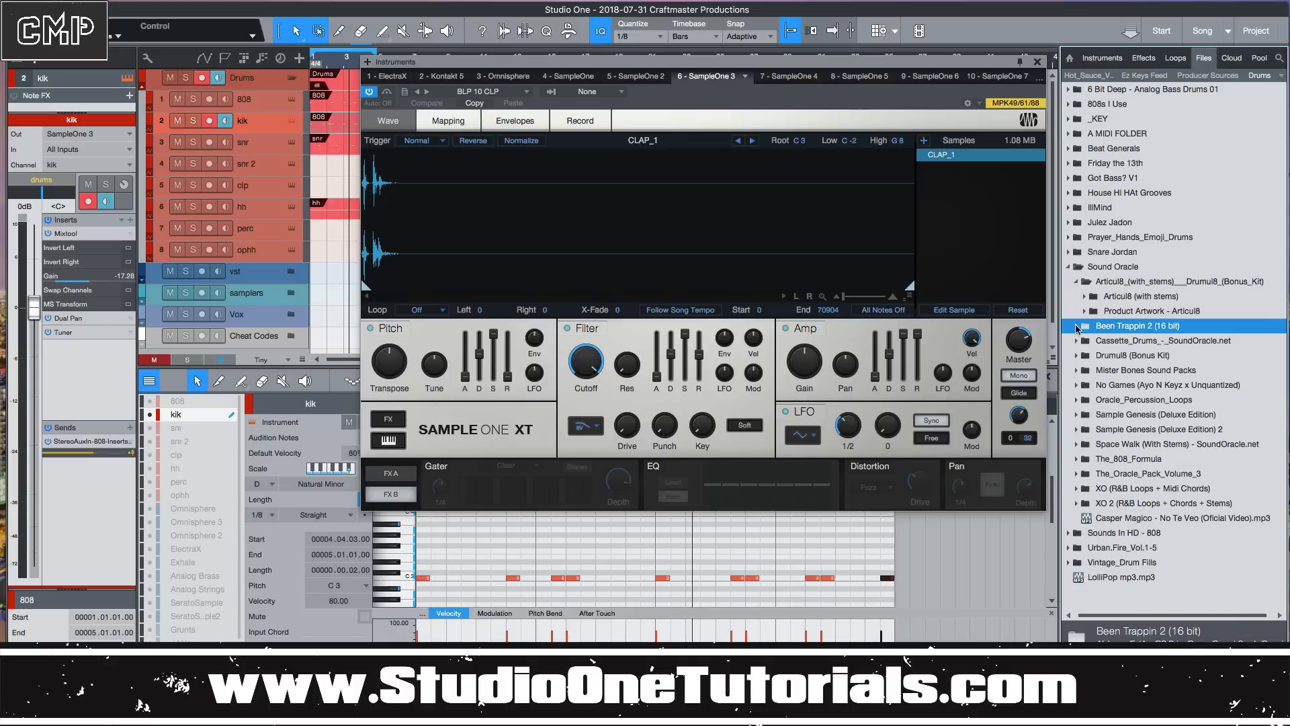
{"action": "left_click", "coordinate": [1079, 290]}
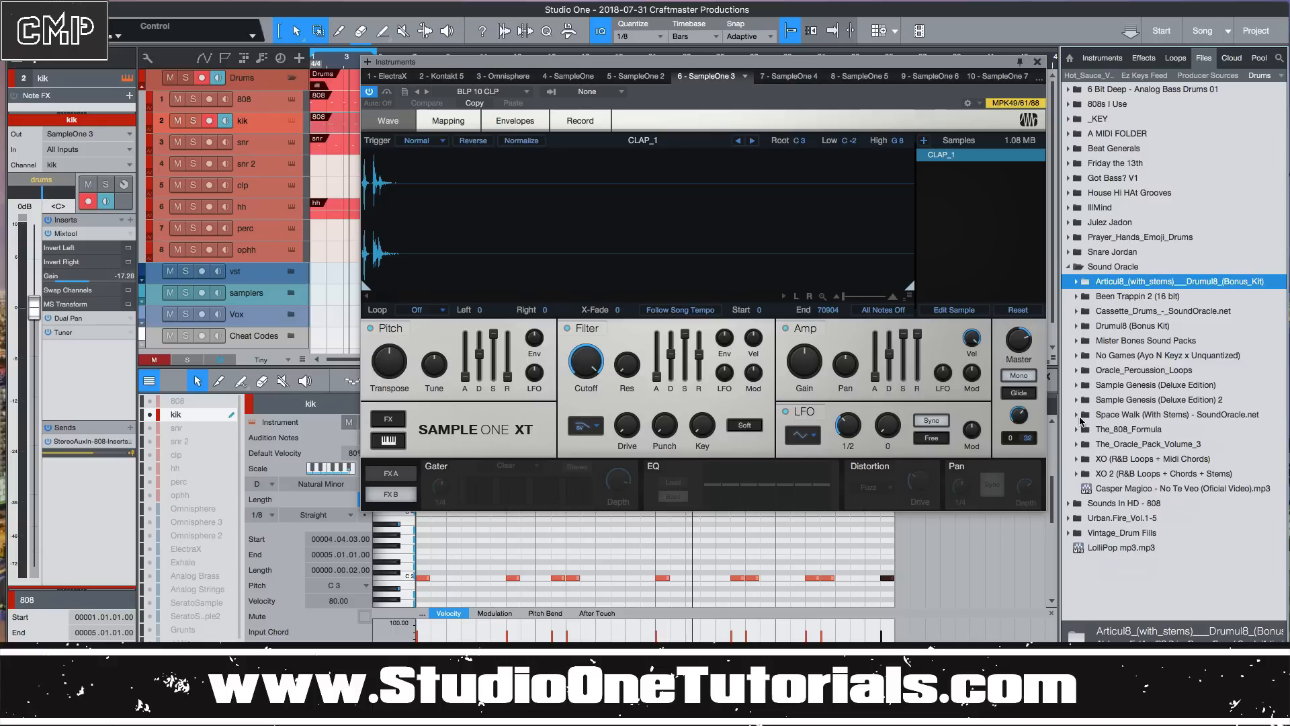
Load Capped Winter Kick.wav from The Oracle Pack Volume 3's Kicks folder into the kik's SampleOne XT and play the loop.
{"action": "left_click", "coordinate": [1081, 446]}
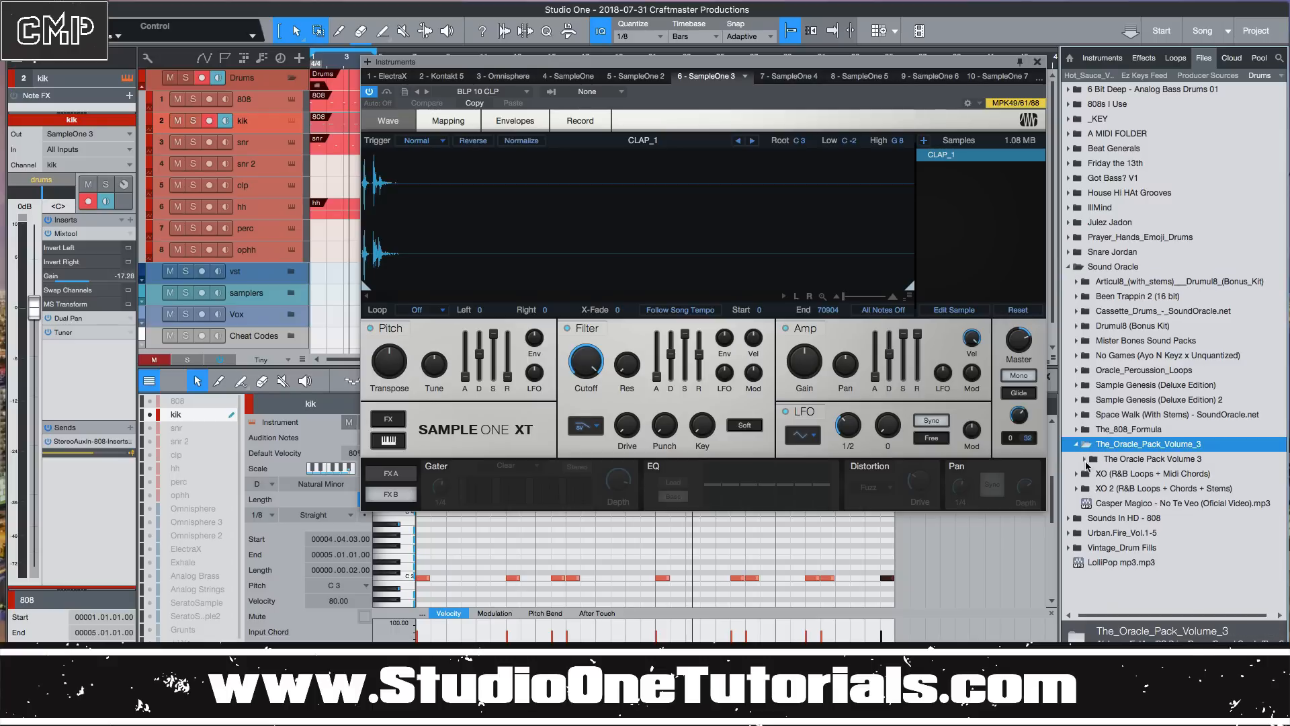
{"action": "left_click", "coordinate": [1092, 476]}
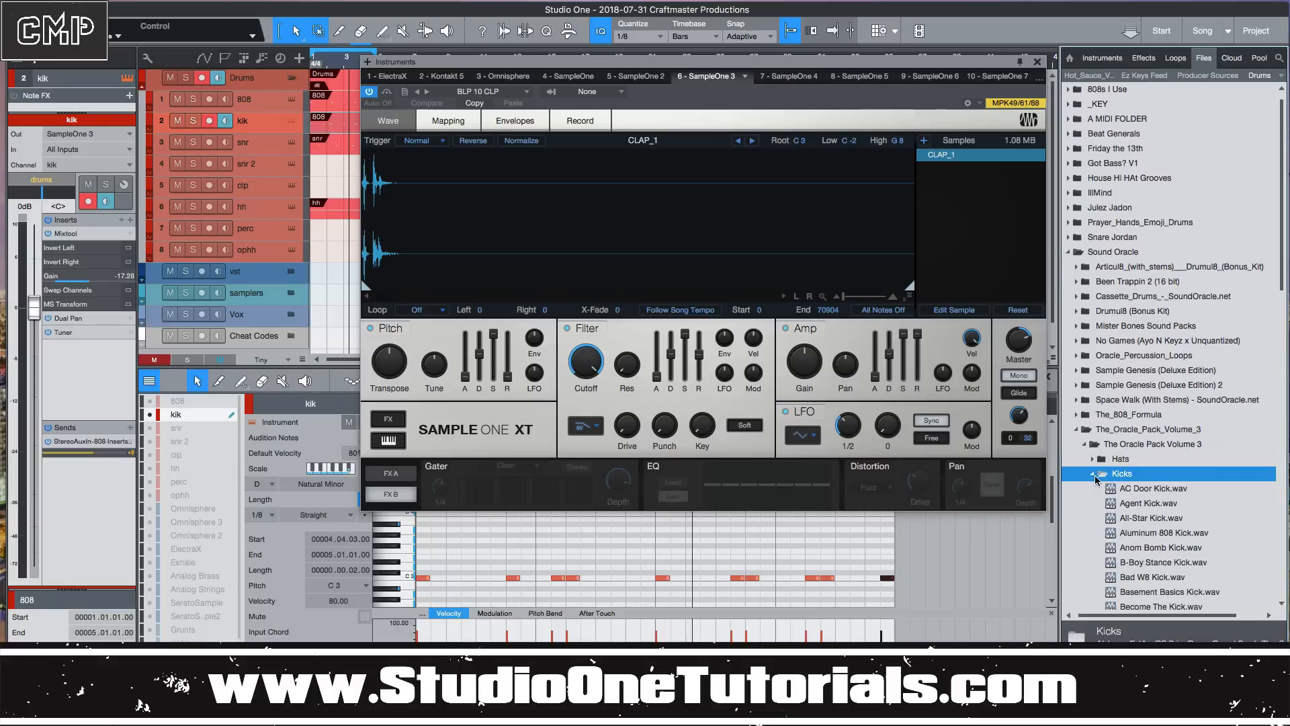
{"action": "scroll", "coordinate": [1115, 470], "scroll_direction": "down", "scroll_amount": 10}
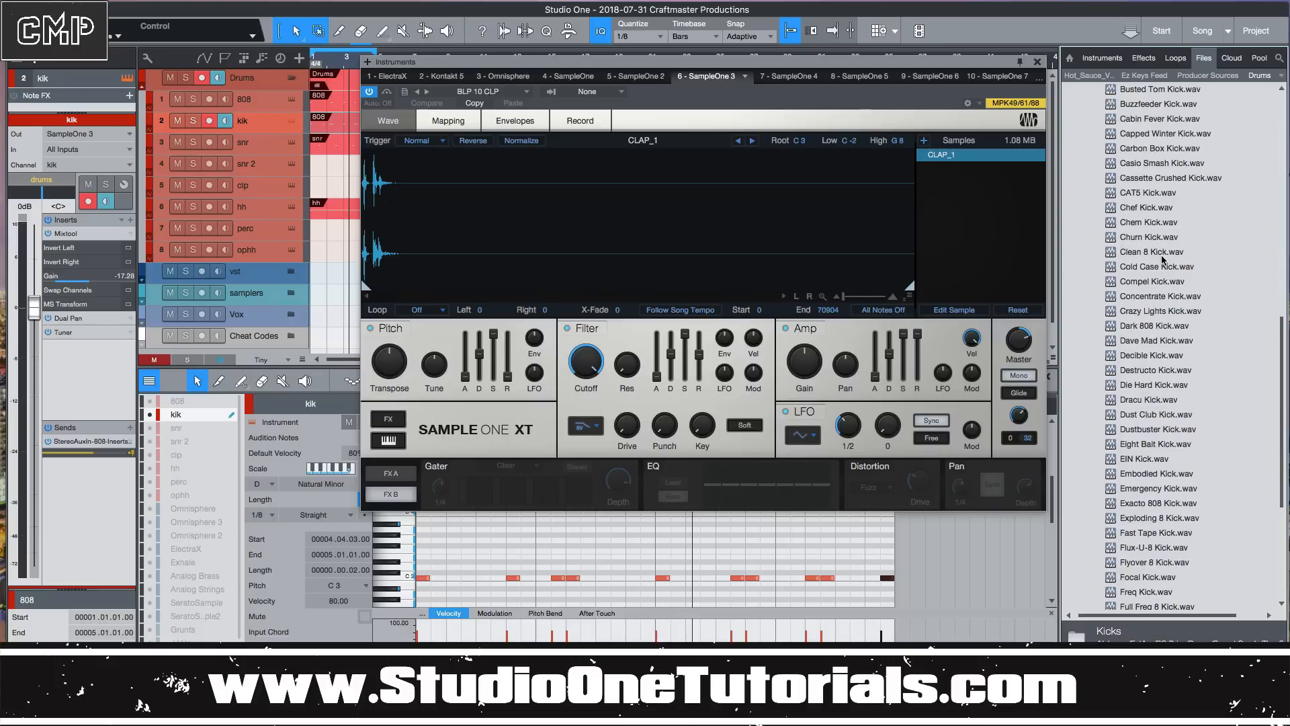
{"action": "left_click_drag", "start_coordinate": [1157, 134], "coordinate": [661, 204]}
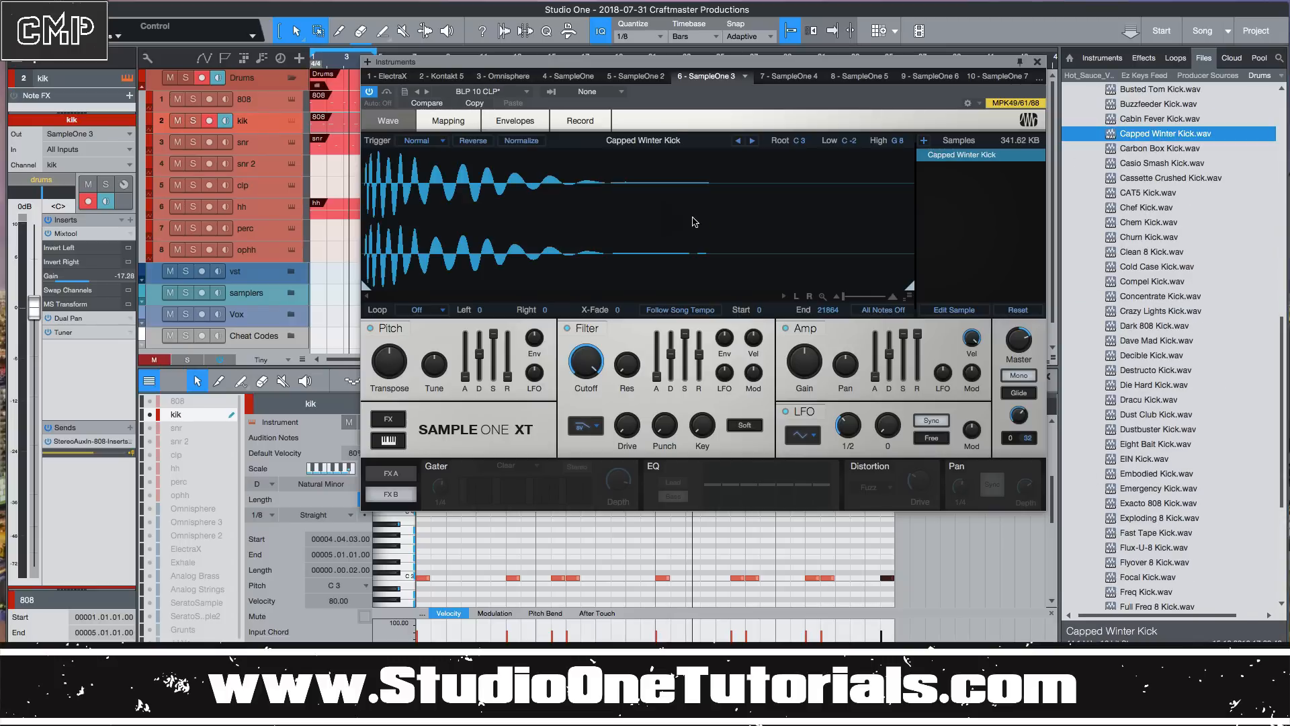
{"action": "key", "text": "space"}
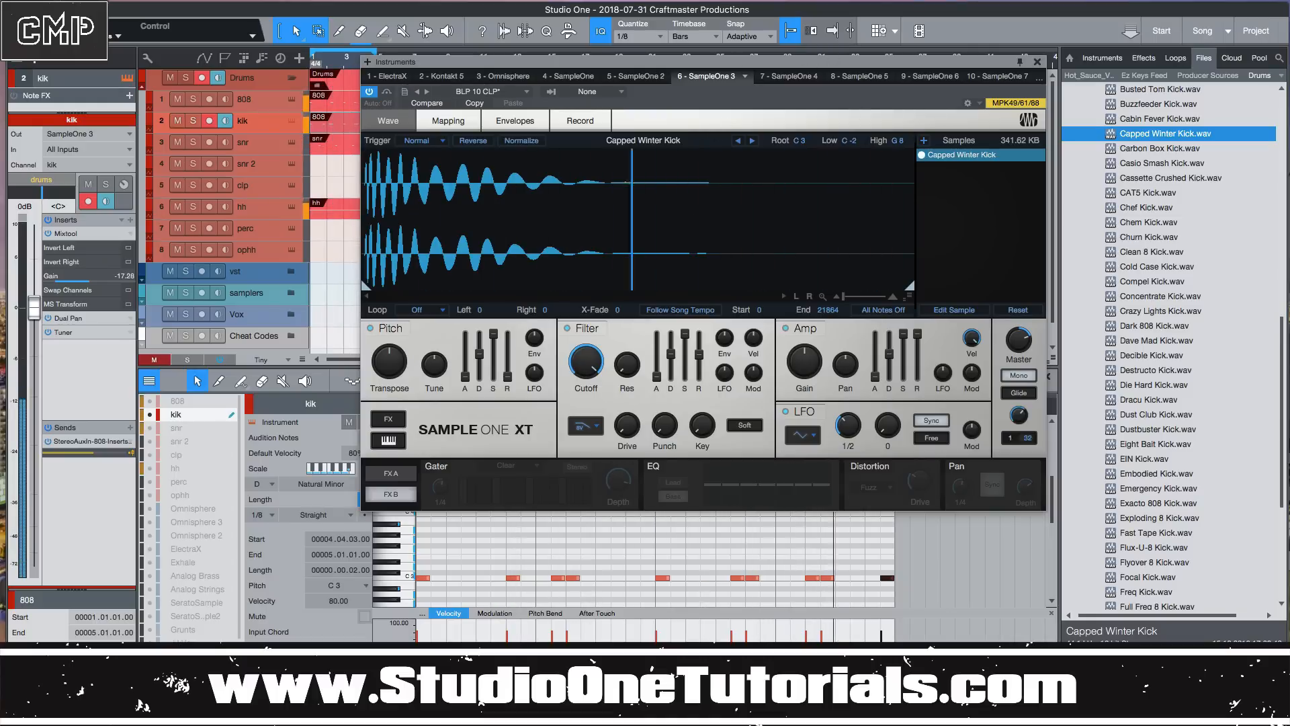
Show the mixer, move the SampleOne XT window aside, and enlarge the mixer area in width and height.
{"action": "key", "text": "F3"}
{"action": "left_click_drag", "start_coordinate": [957, 63], "coordinate": [607, 53]}
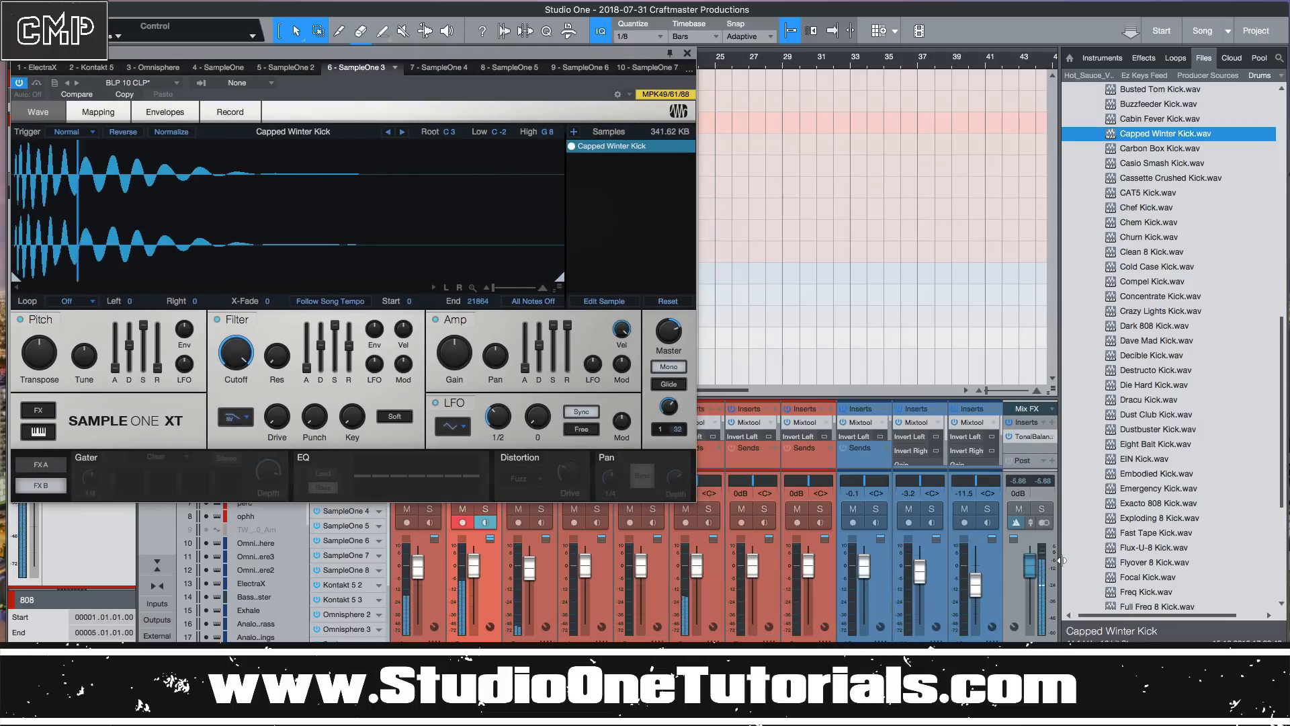
{"action": "left_click_drag", "start_coordinate": [1061, 560], "coordinate": [1117, 560]}
{"action": "left_click", "coordinate": [1035, 393]}
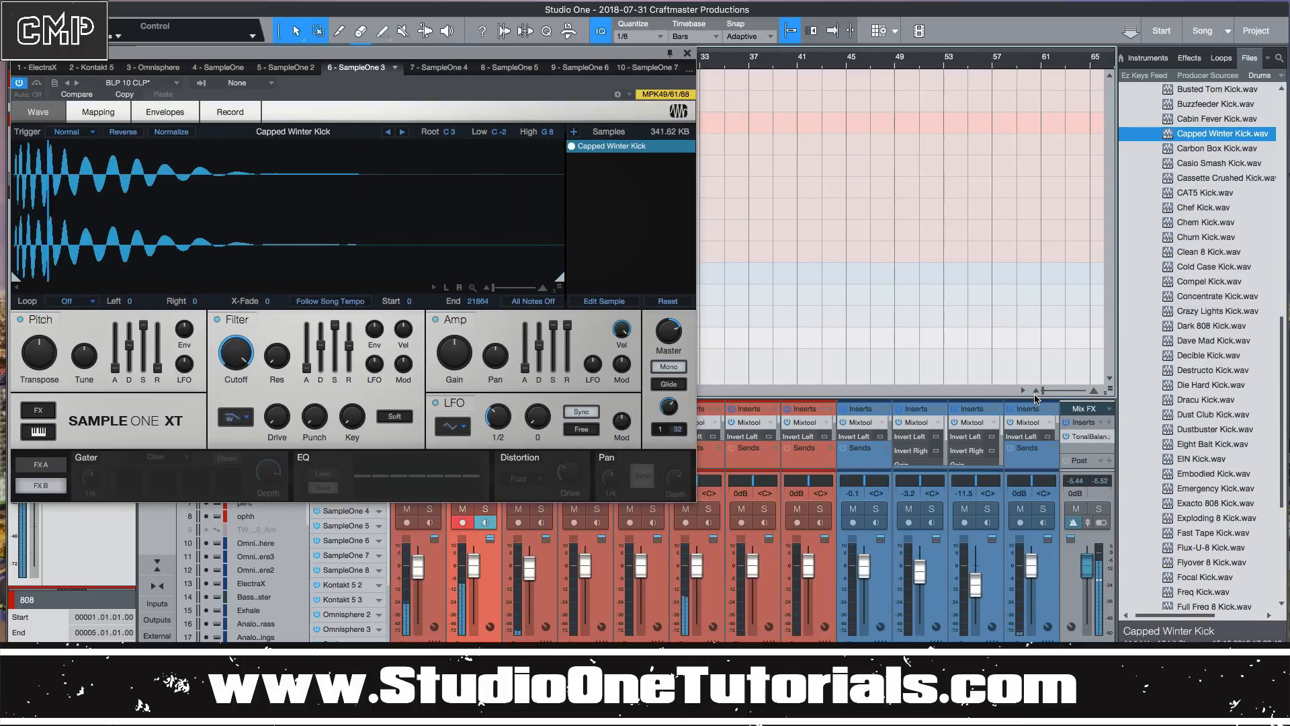
{"action": "left_click_drag", "start_coordinate": [1034, 398], "coordinate": [1008, 270]}
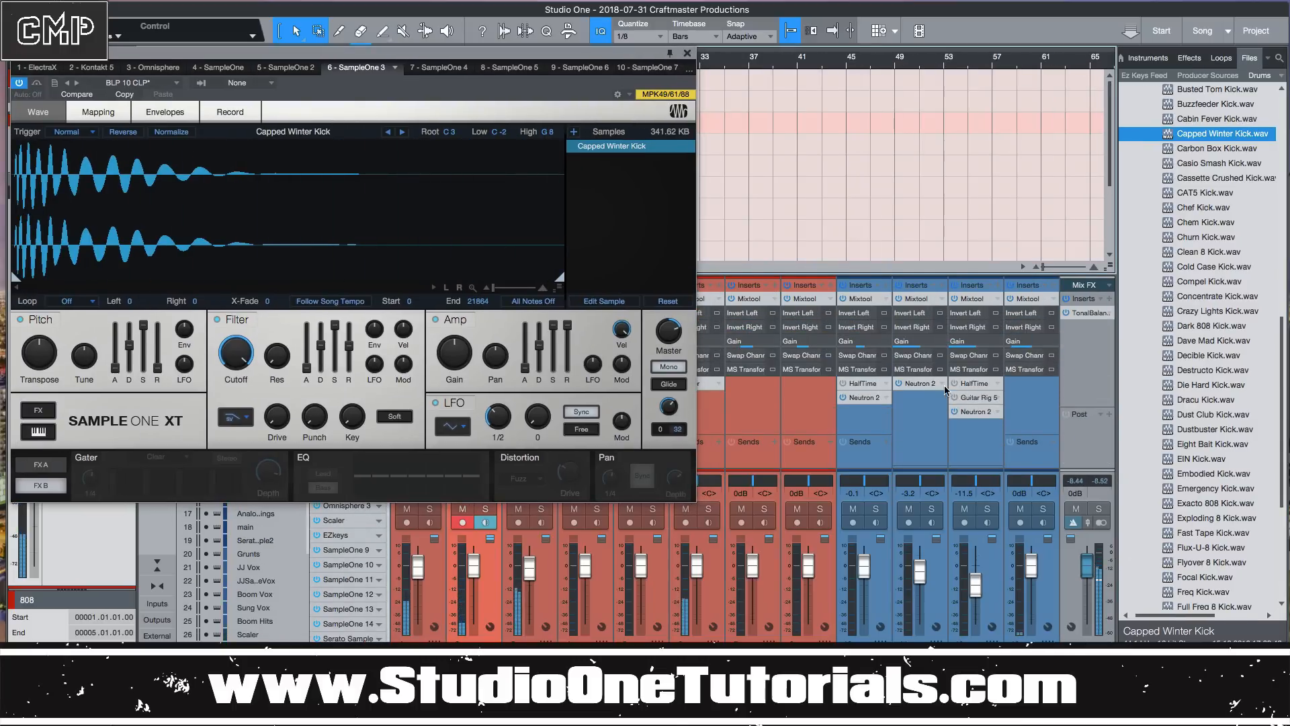
Raise the FG Level gain in the mixbus's Slate Digital FG-X and close both plug-in windows.
{"action": "scroll", "coordinate": [880, 457], "scroll_direction": "right", "scroll_amount": 10}
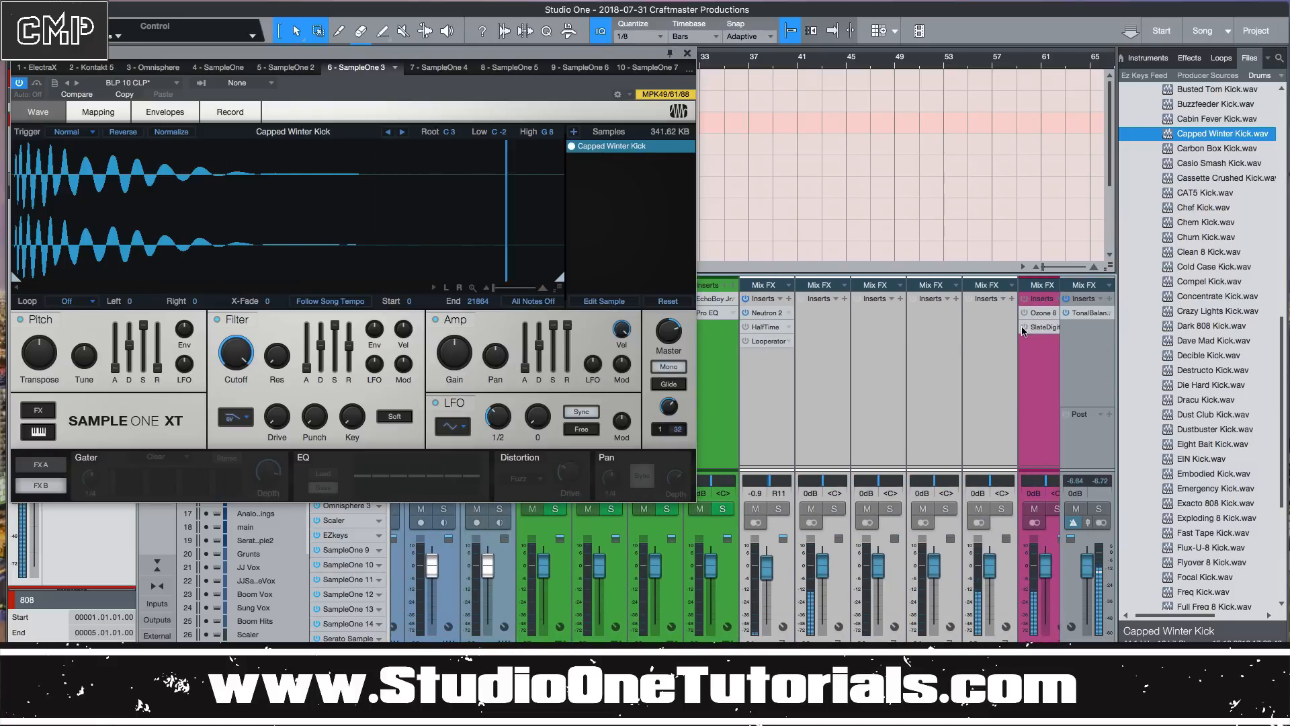
{"action": "double_click", "coordinate": [1045, 328]}
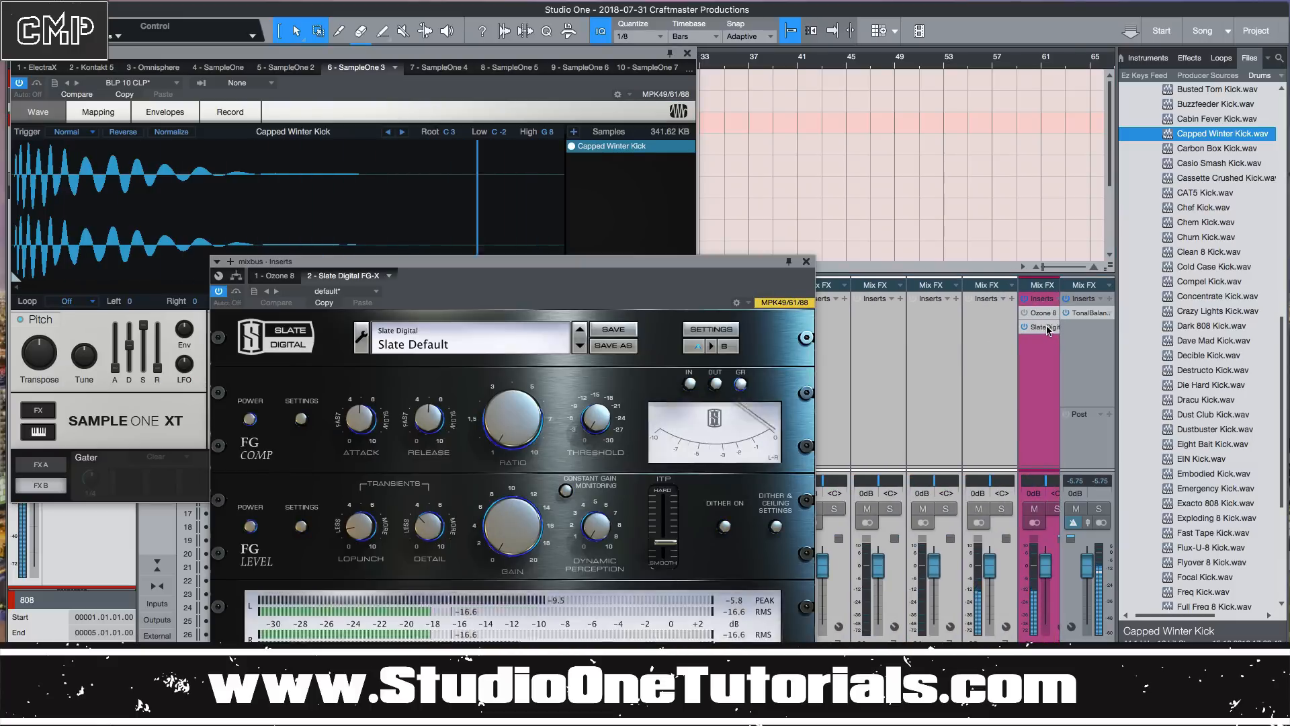
{"action": "left_click_drag", "start_coordinate": [514, 523], "coordinate": [515, 507]}
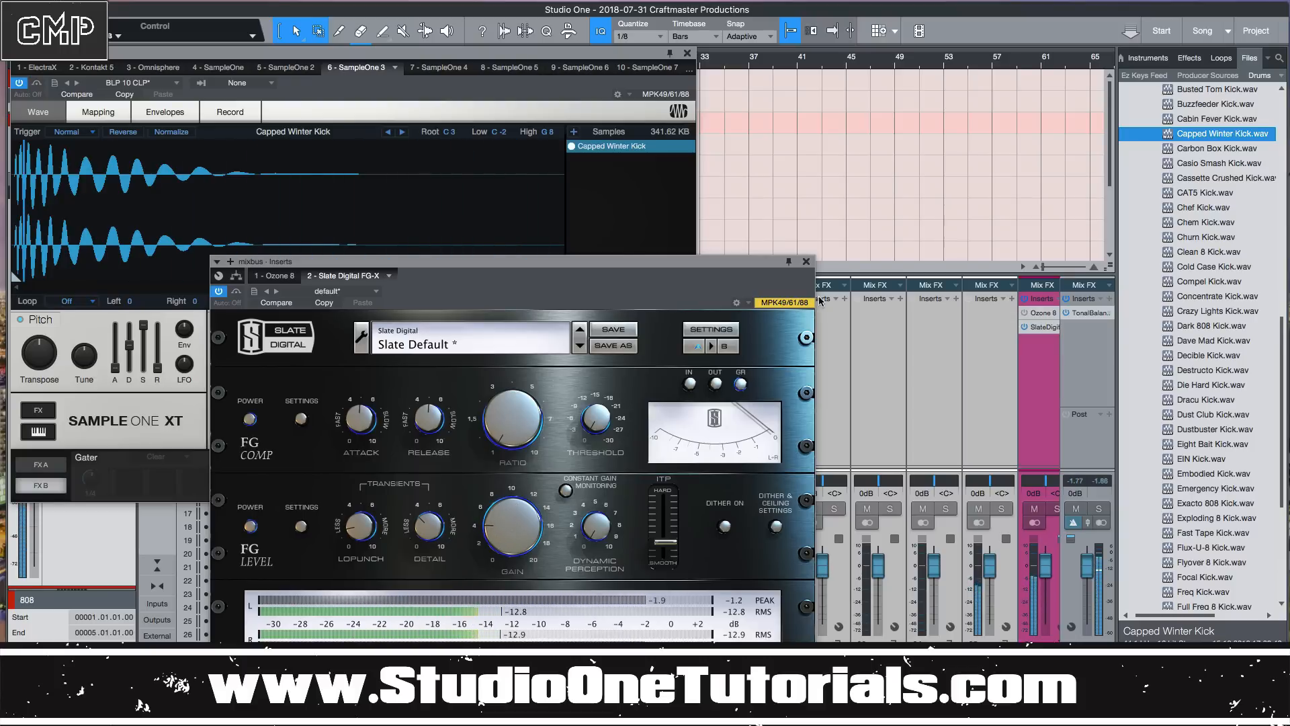
{"action": "left_click", "coordinate": [805, 260]}
{"action": "left_click", "coordinate": [686, 53]}
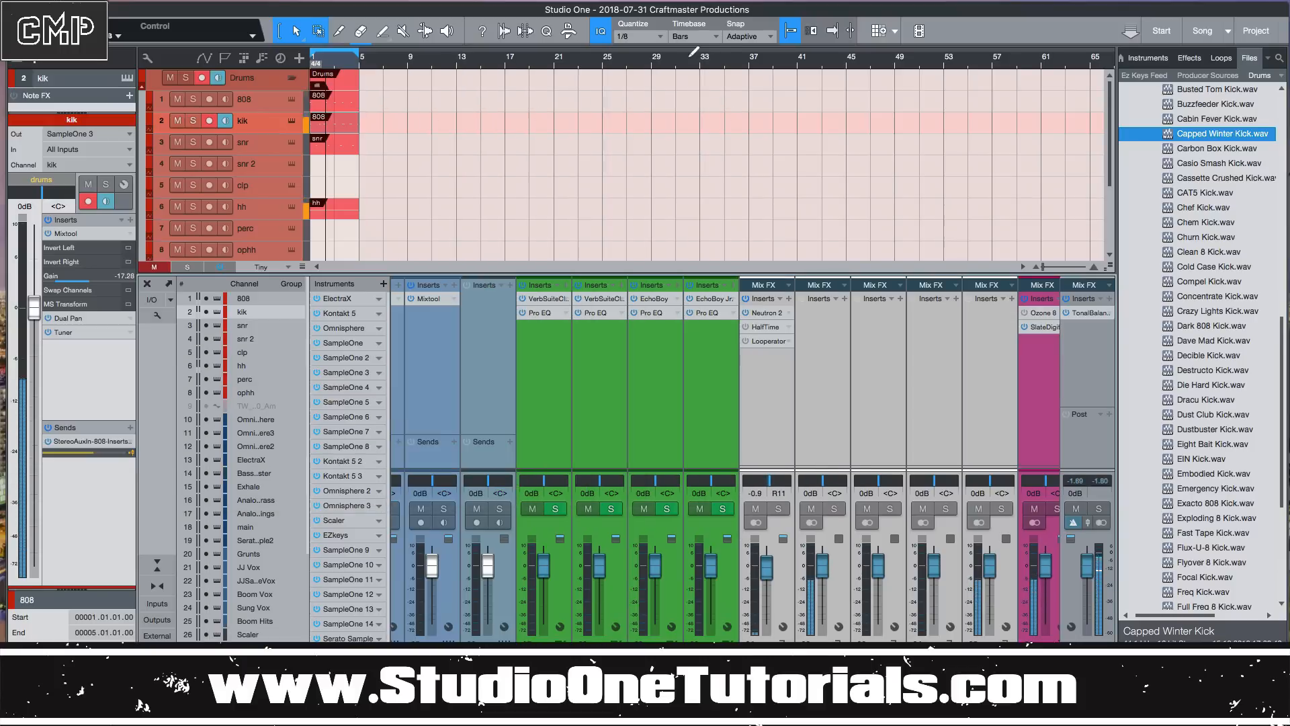
Create a four-bar part on the snr 2 track and enter a 1/8 C 3 note at 1.4.3.
{"action": "left_click", "coordinate": [329, 166]}
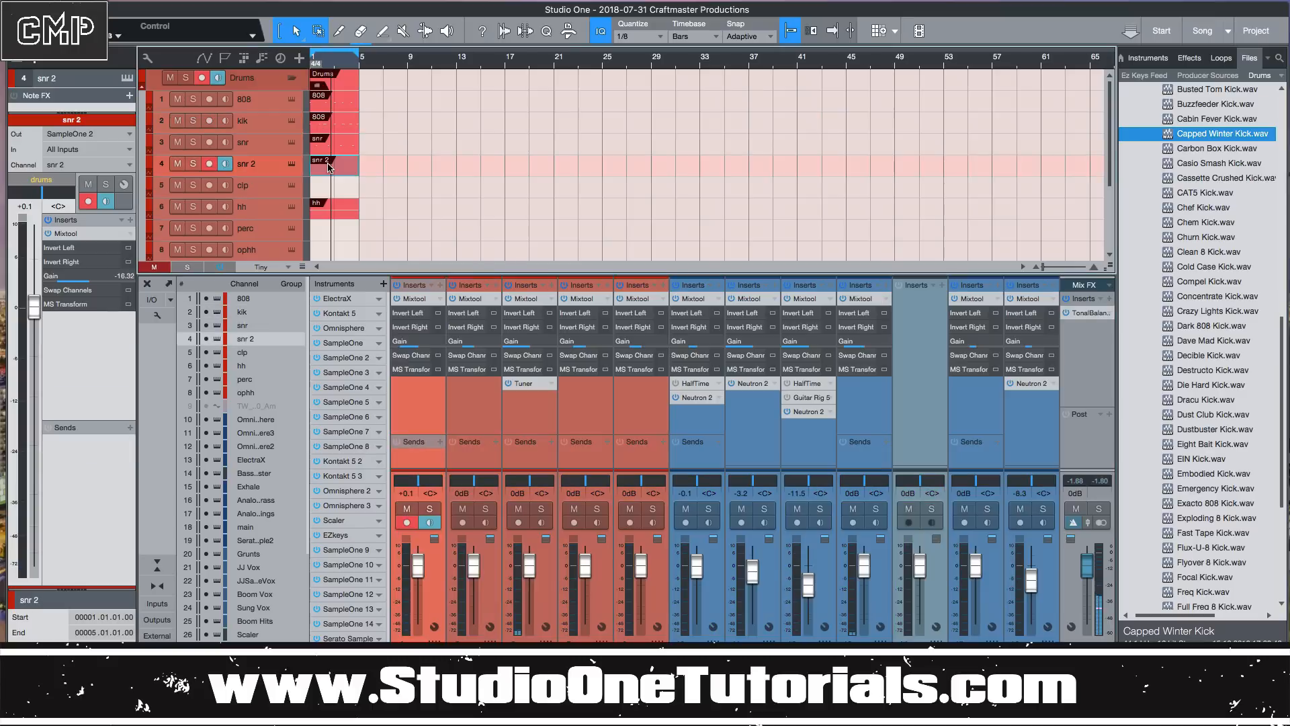
{"action": "double_click", "coordinate": [345, 173]}
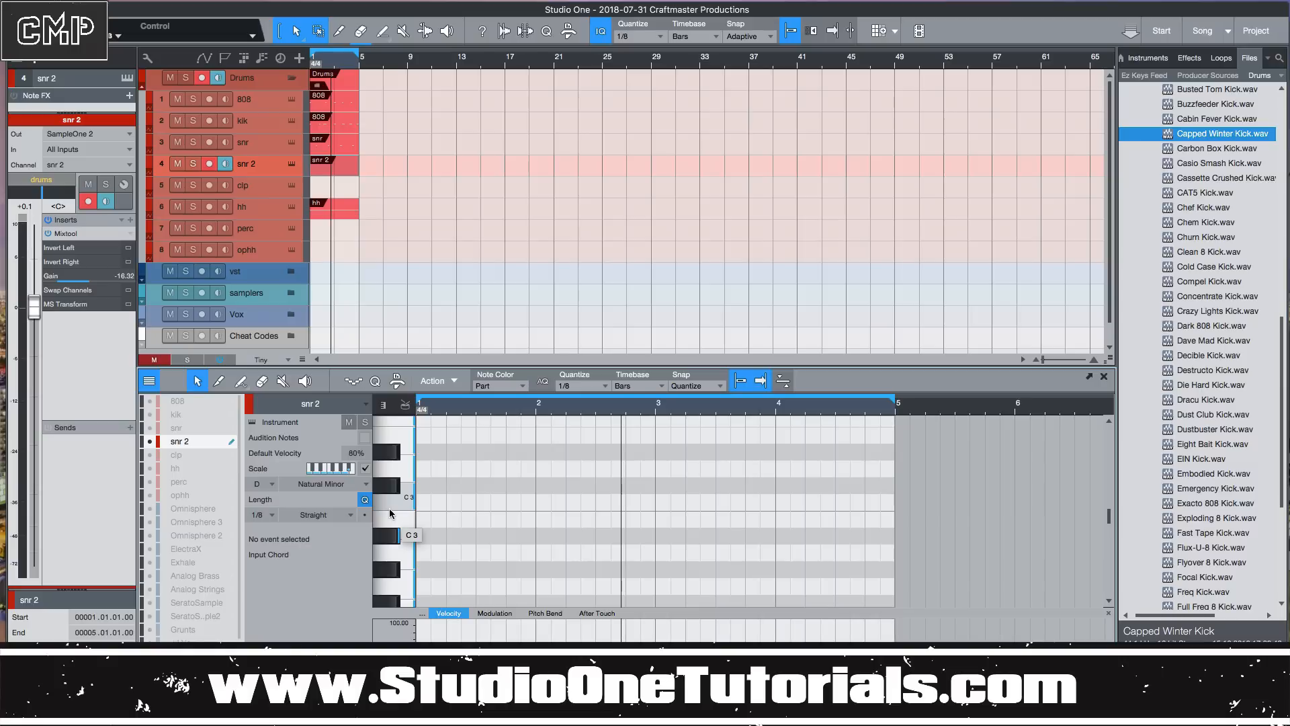
{"action": "left_click", "coordinate": [528, 503]}
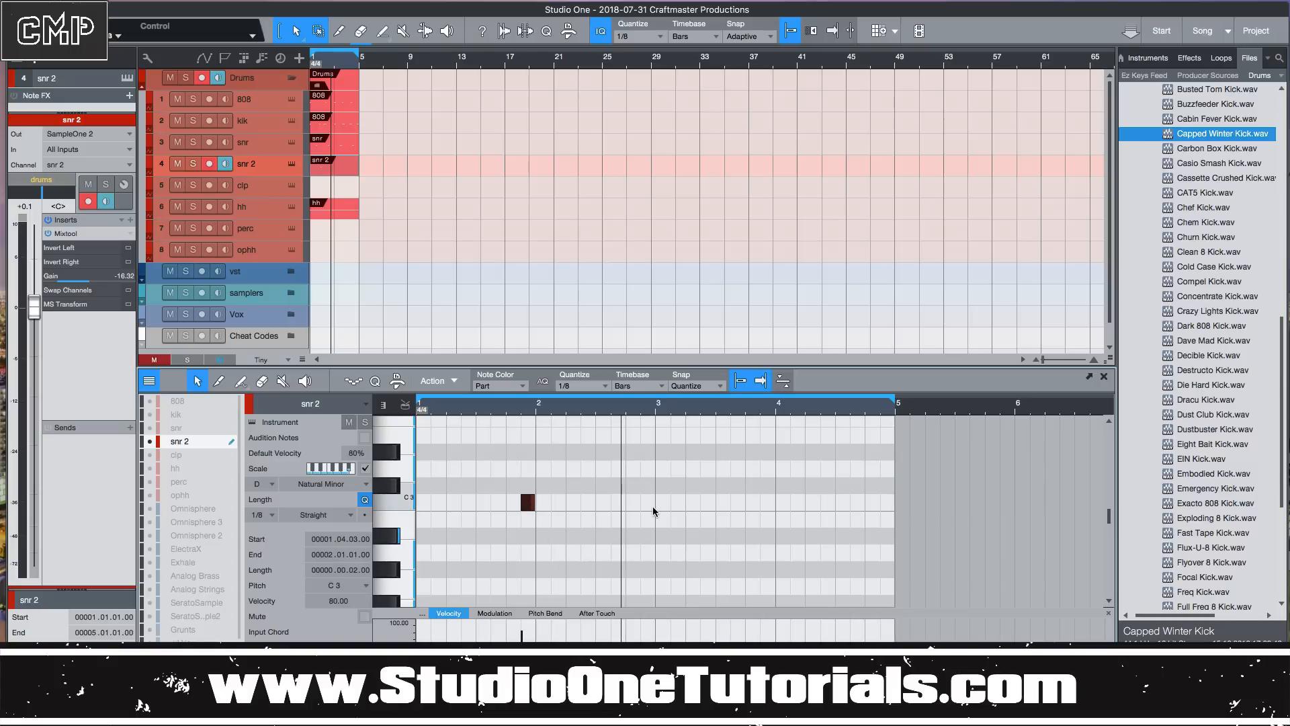
Enter C 3 at 2.2.3 in the snr 2 part as two consecutive 1/16 notes.
{"action": "left_click", "coordinate": [588, 504]}
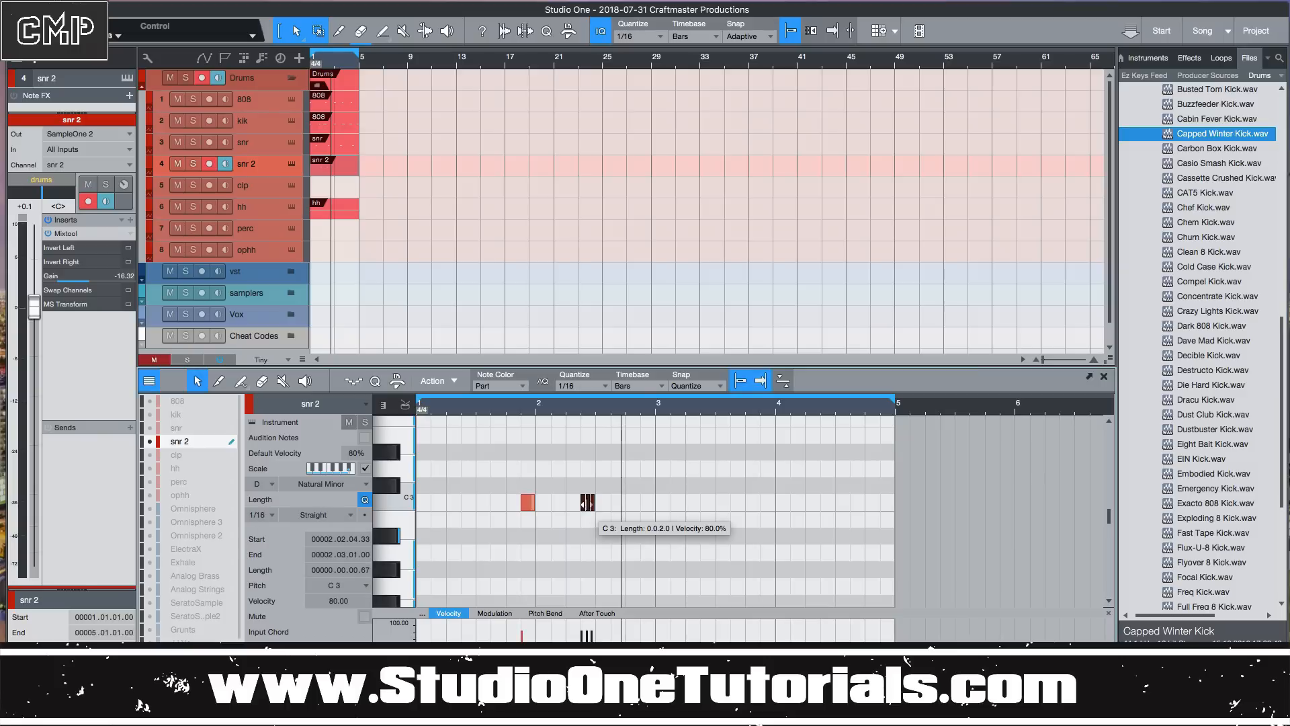
{"action": "key", "text": "super+z"}
{"action": "left_click", "coordinate": [586, 503], "text": "alt"}
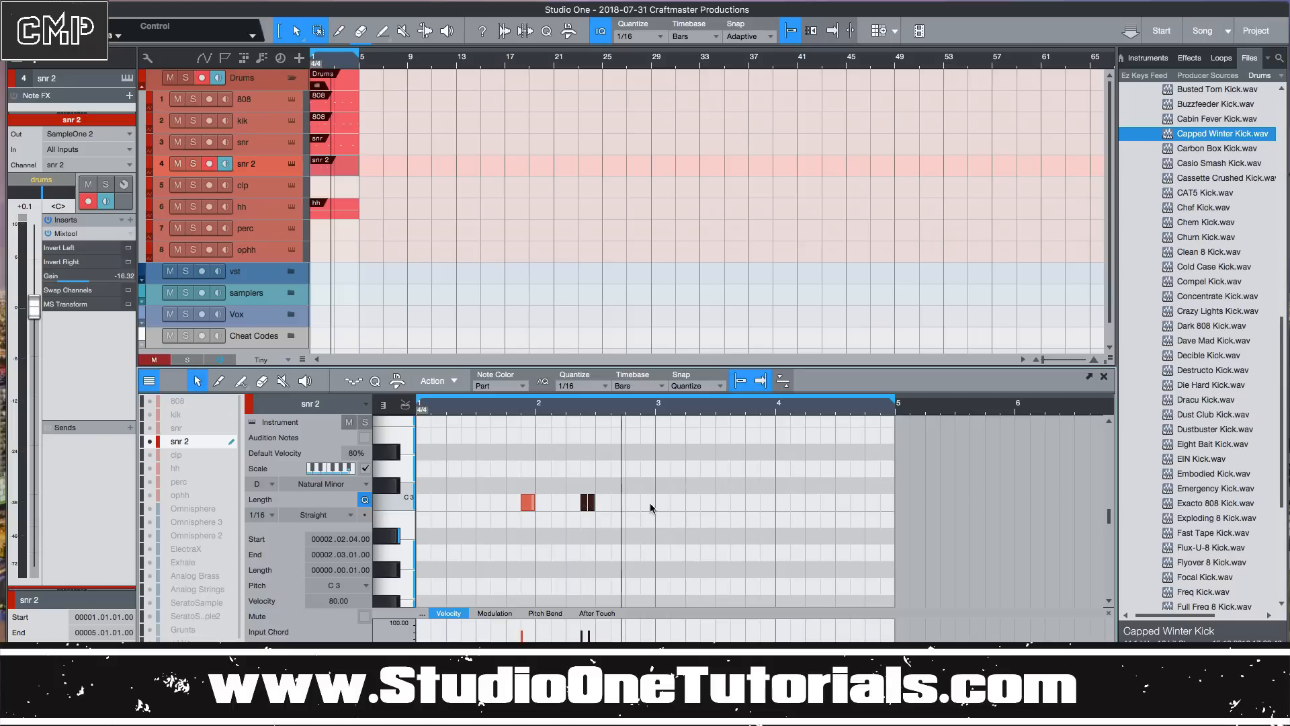
Add 1/8 C 3 notes at 2.4.3, 3.1.3 and 4.4.3 to the snr 2 part and lower the track's volume to -11.2 dB.
{"action": "left_click", "coordinate": [651, 503]}
{"action": "left_click", "coordinate": [673, 503]}
{"action": "left_click_drag", "start_coordinate": [674, 504], "coordinate": [685, 504]}
{"action": "left_click", "coordinate": [881, 502]}
{"action": "left_click_drag", "start_coordinate": [888, 504], "coordinate": [894, 504]}
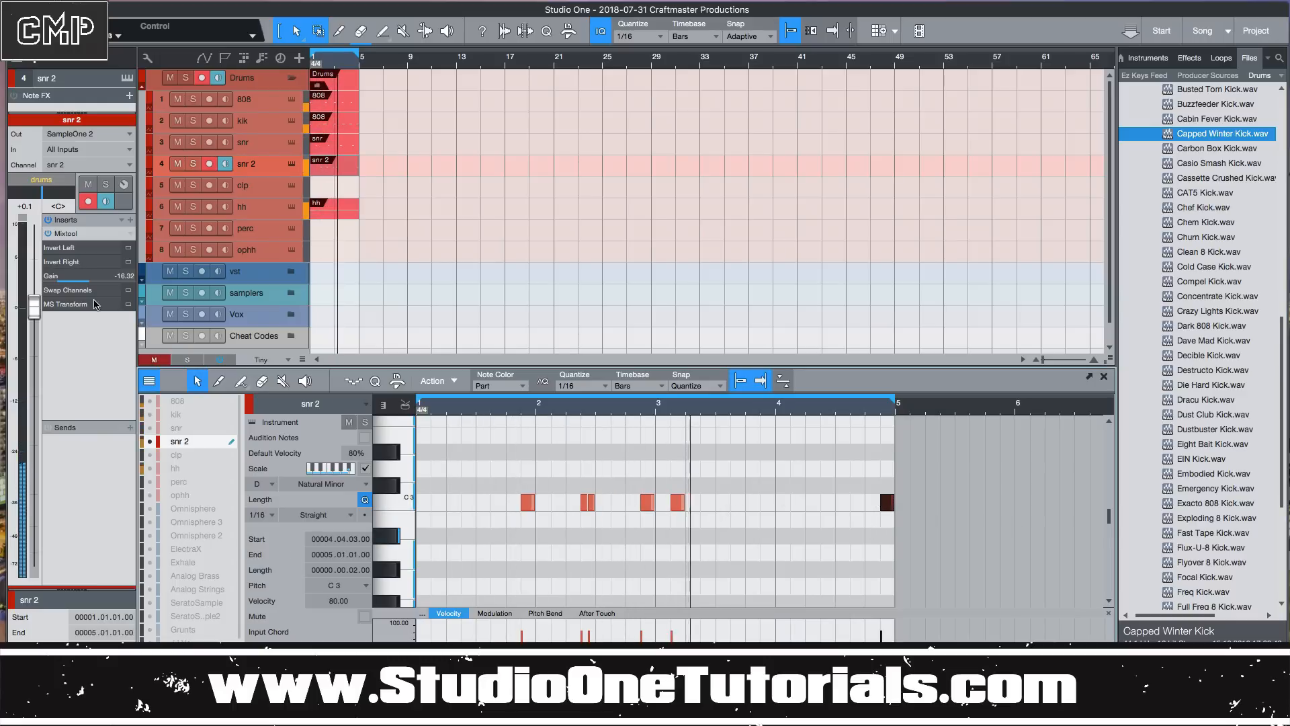
{"action": "left_click_drag", "start_coordinate": [37, 313], "coordinate": [39, 397]}
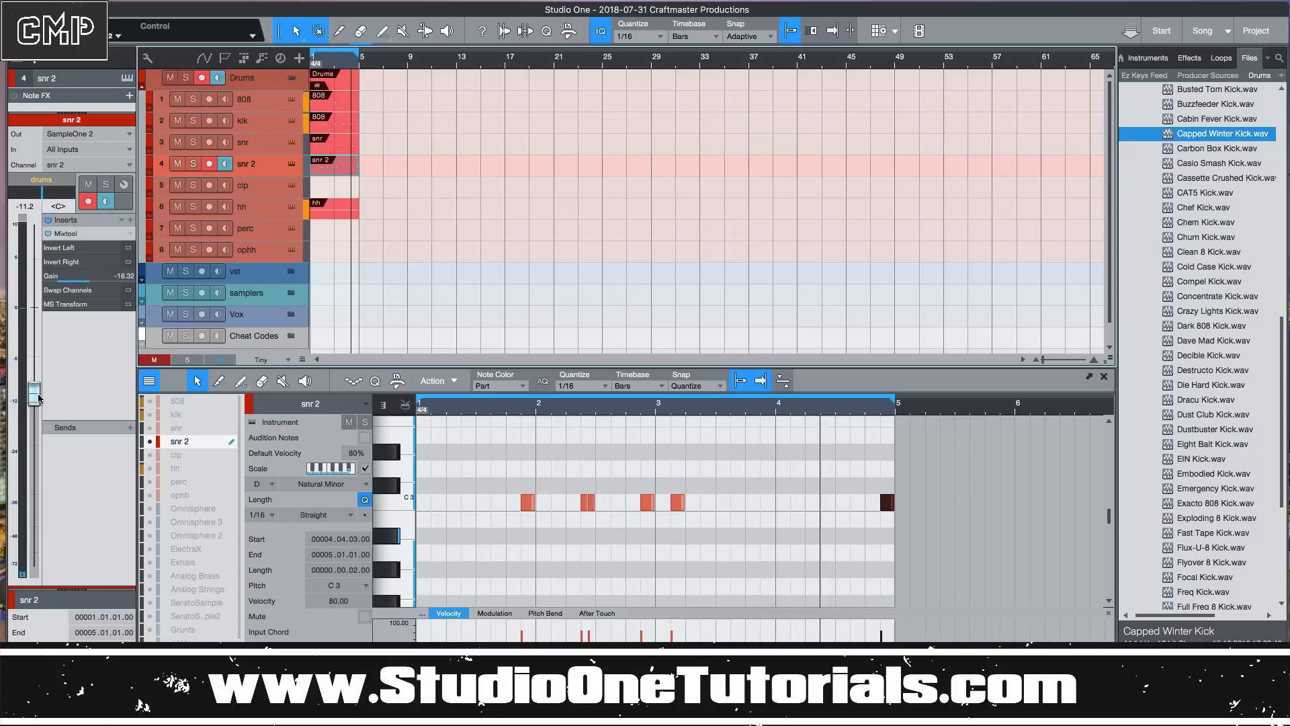
Examine the snr 2 pattern by highlighting its first three hits as a group and the hits in the last two bars.
{"action": "left_click_drag", "start_coordinate": [462, 462], "coordinate": [360, 460]}
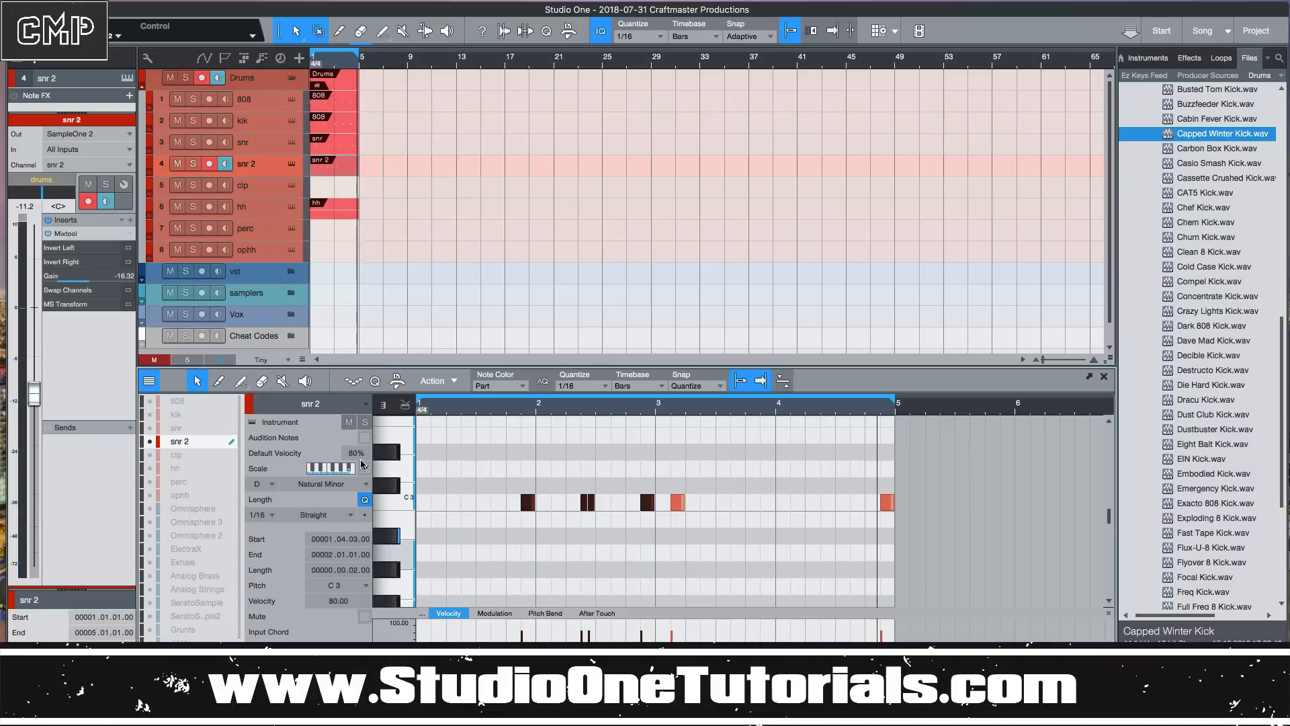
{"action": "left_click", "coordinate": [363, 467]}
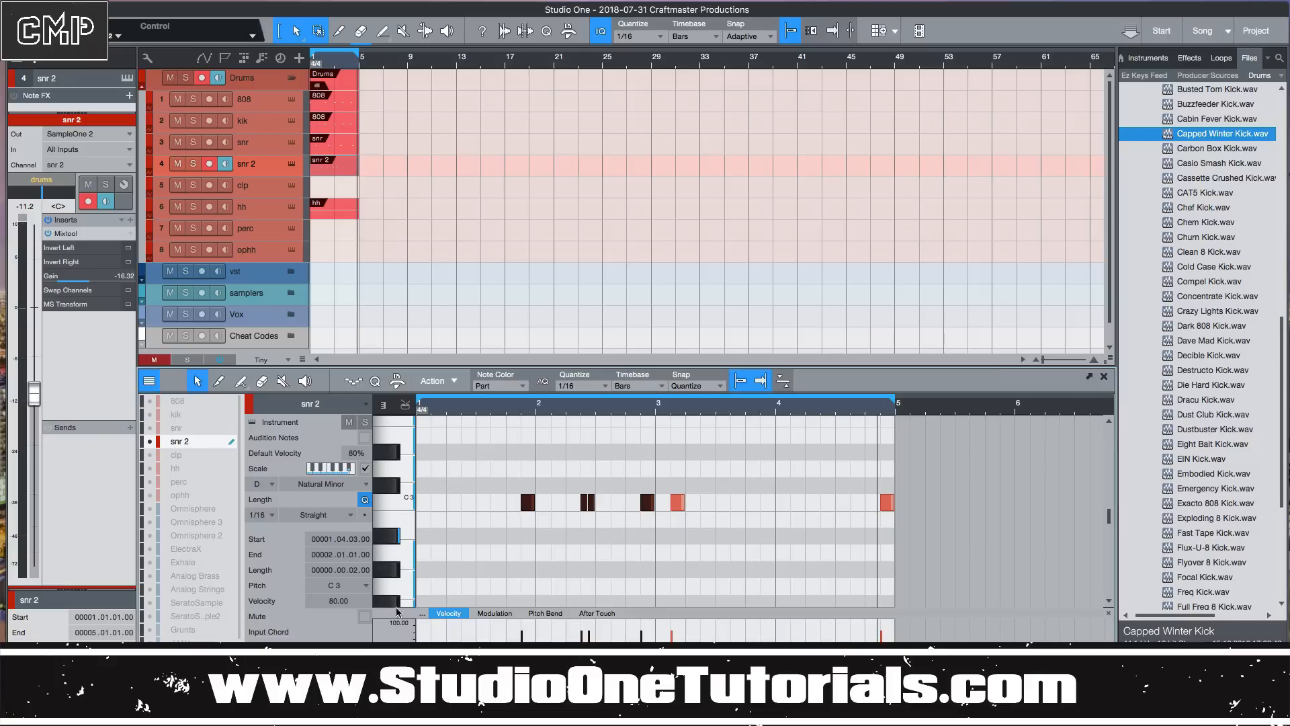
{"action": "mouse_move", "coordinate": [430, 479]}
{"action": "left_mouse_down"}
{"action": "mouse_move", "coordinate": [539, 532]}
{"action": "mouse_move", "coordinate": [653, 526]}
{"action": "left_mouse_up"}
{"action": "mouse_move", "coordinate": [498, 462]}
{"action": "left_mouse_down"}
{"action": "mouse_move", "coordinate": [524, 510]}
{"action": "mouse_move", "coordinate": [656, 514]}
{"action": "left_mouse_up"}
{"action": "left_click", "coordinate": [515, 464]}
{"action": "left_click_drag", "start_coordinate": [522, 461], "coordinate": [611, 502]}
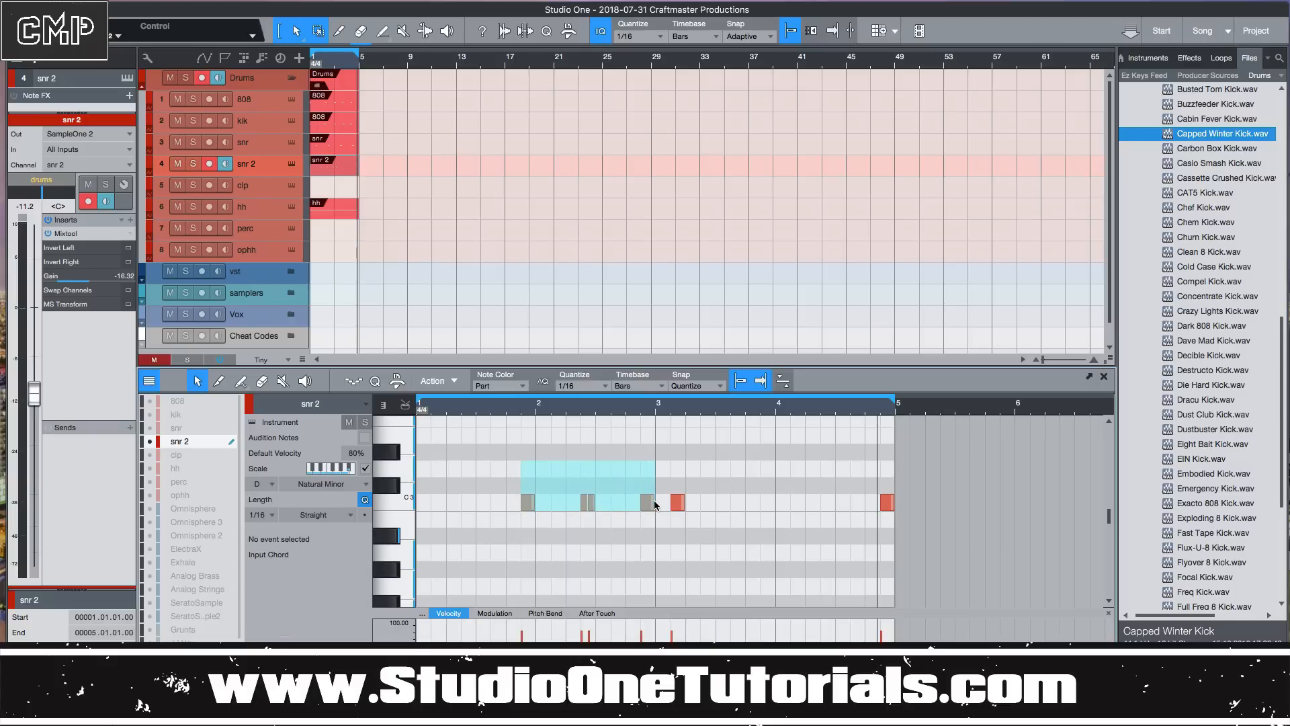
{"action": "left_click_drag", "start_coordinate": [655, 499], "coordinate": [654, 499]}
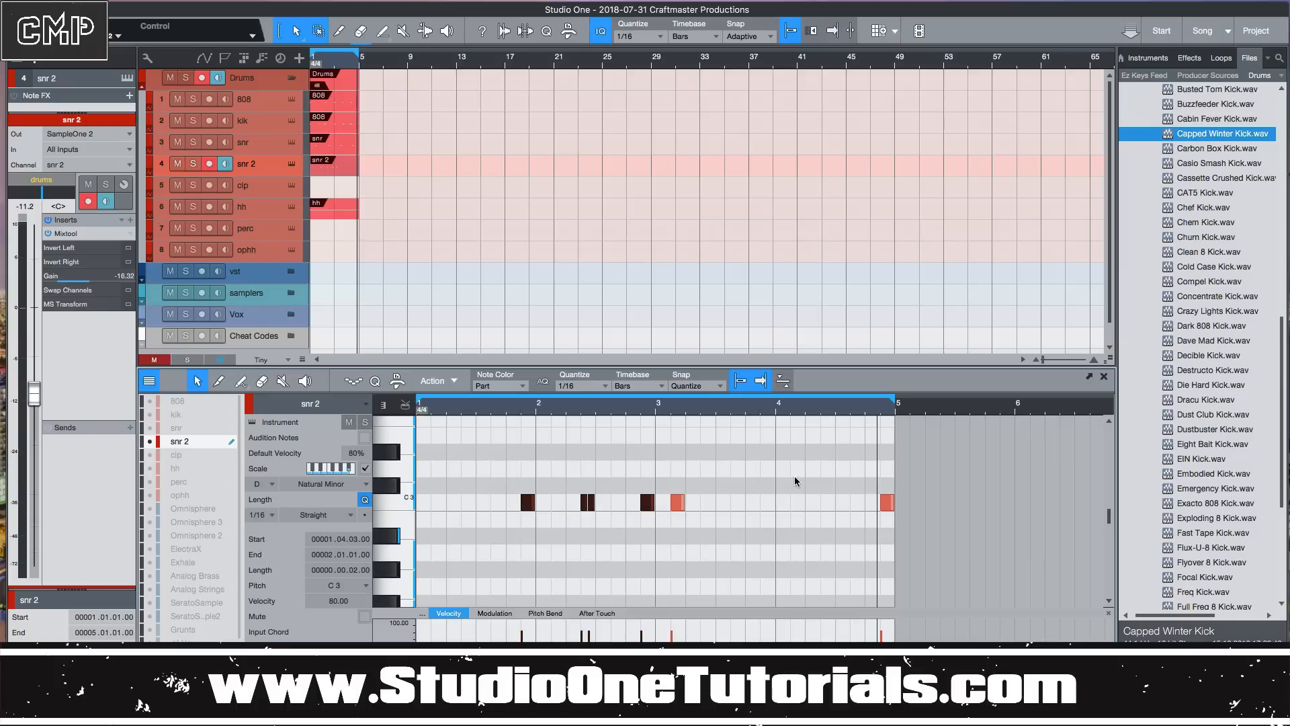
{"action": "left_click", "coordinate": [744, 457]}
{"action": "left_click_drag", "start_coordinate": [762, 444], "coordinate": [893, 526]}
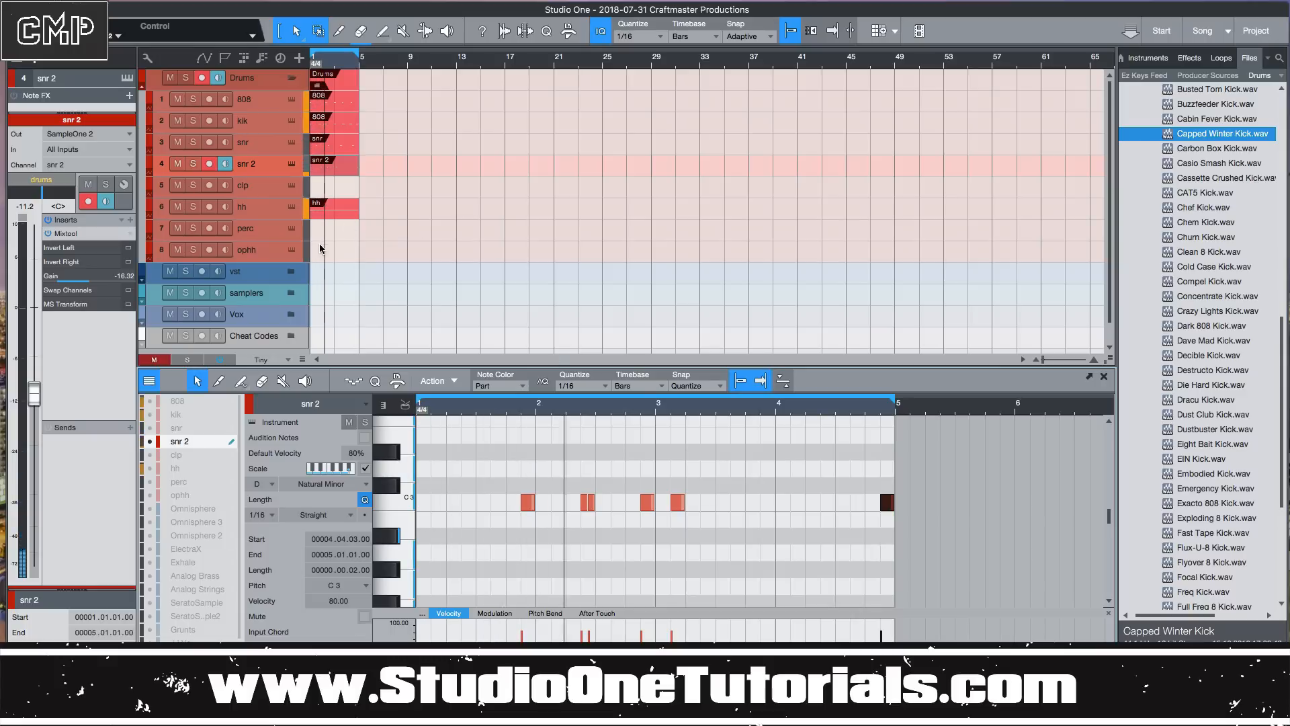
Create a four-bar part on the ophh track and switch its SampleOne sample to SONNY_D_hihat_open_01.
{"action": "left_click", "coordinate": [296, 253]}
{"action": "left_click", "coordinate": [293, 250]}
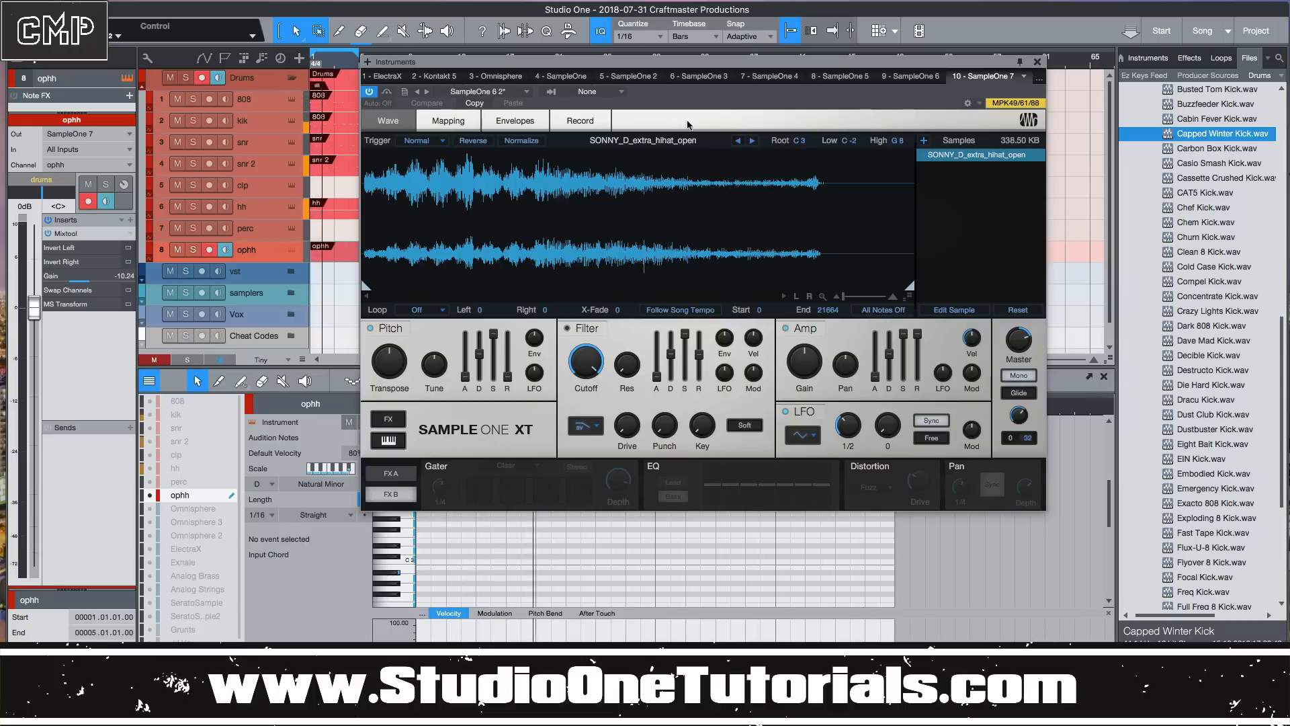
{"action": "left_click", "coordinate": [753, 141]}
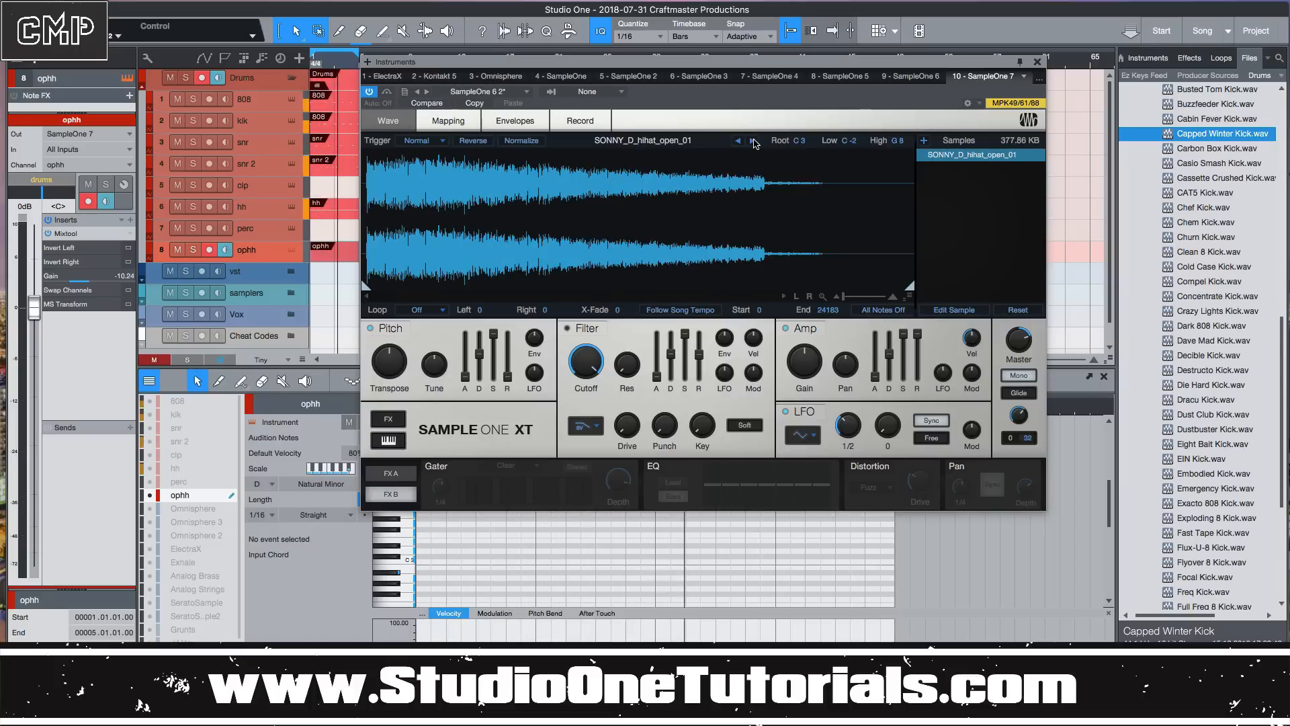
{"action": "left_click", "coordinate": [1038, 63]}
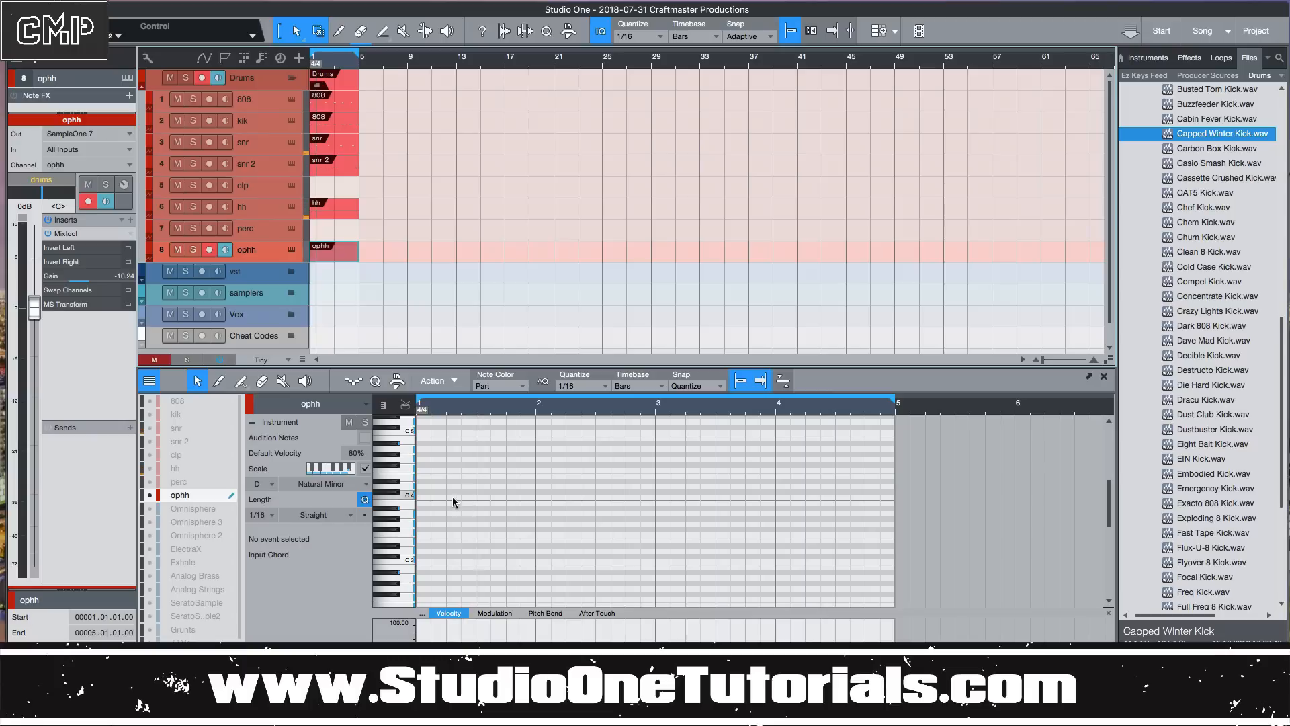
Enter 1/8 C 3 notes at 1.2.1 and 3.2.1 in the ophh part and lower the track's volume to -16.8 dB.
{"action": "double_click", "coordinate": [450, 563]}
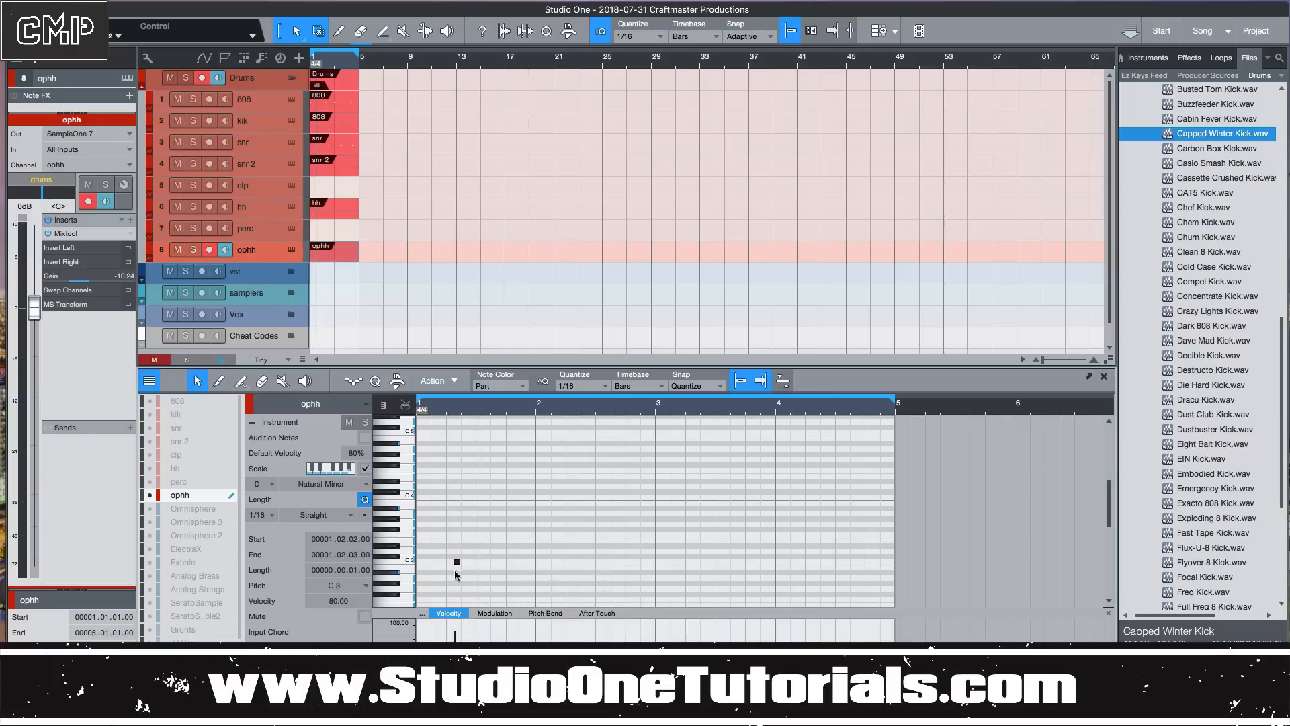
{"action": "left_click_drag", "start_coordinate": [448, 563], "coordinate": [444, 563]}
{"action": "double_click", "coordinate": [688, 562]}
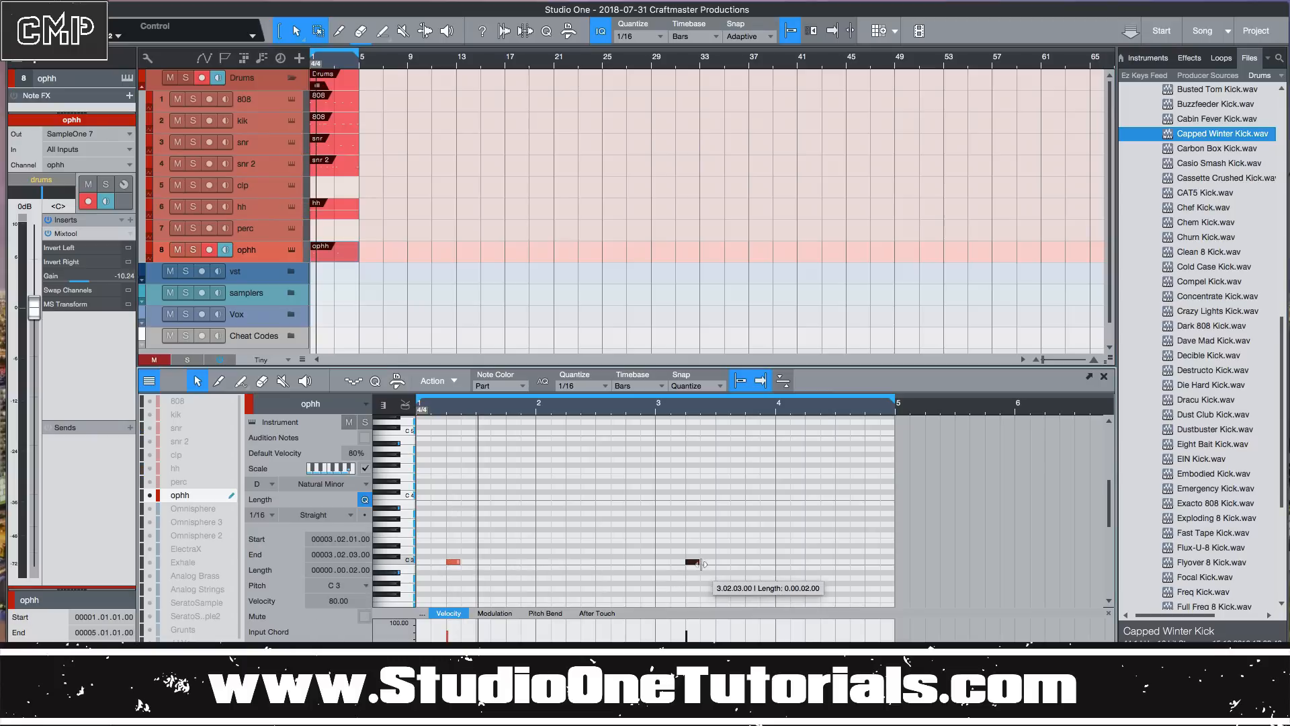
{"action": "key", "text": "space"}
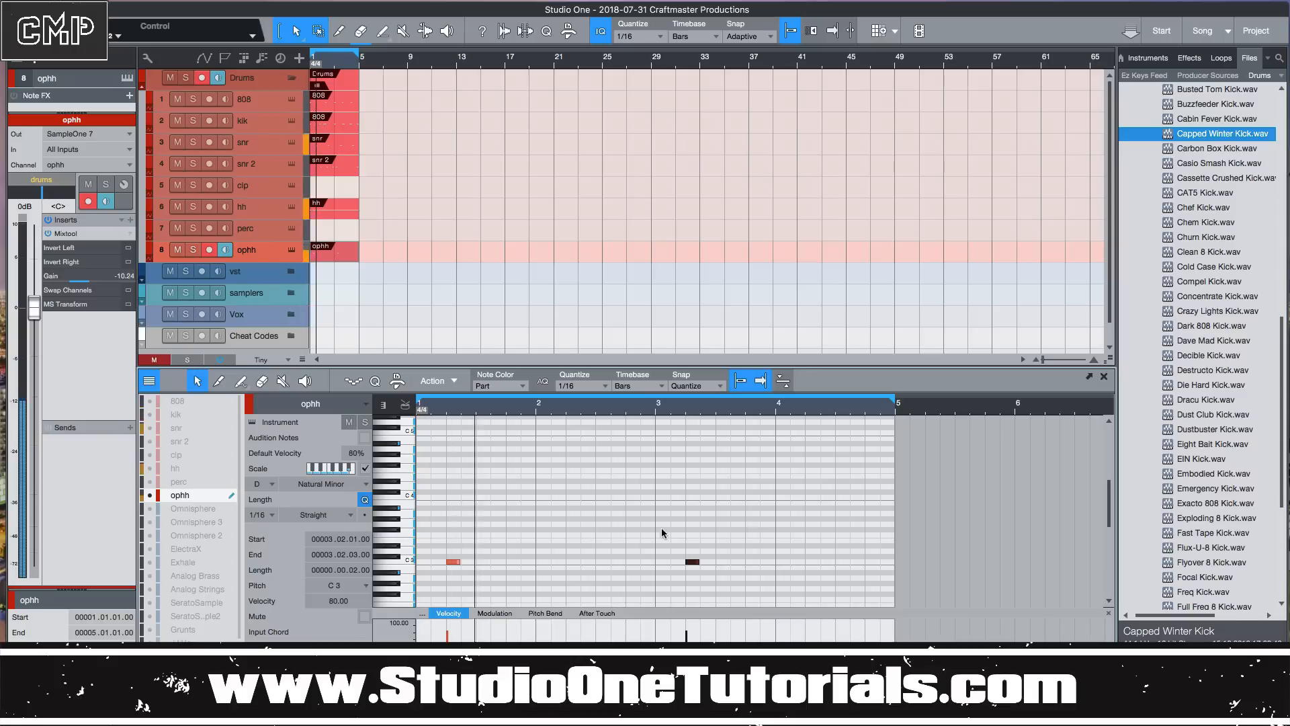
{"action": "left_click_drag", "start_coordinate": [33, 309], "coordinate": [35, 415]}
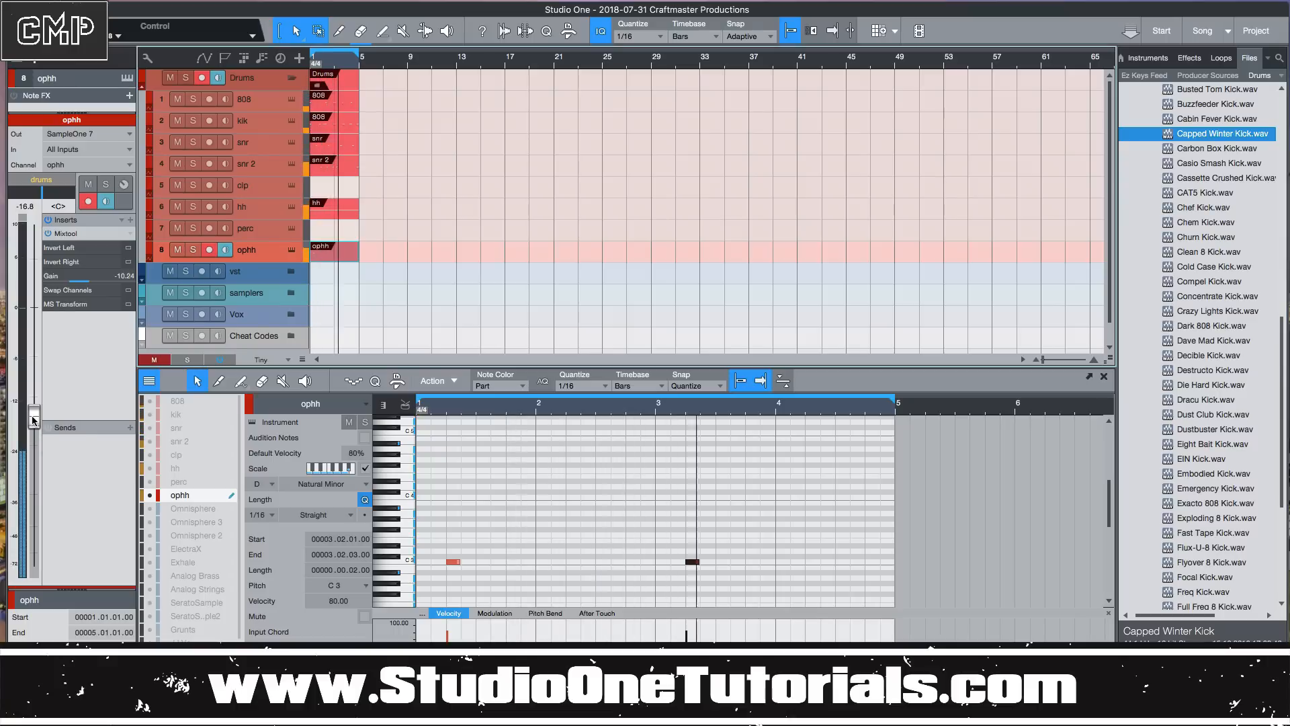
Compare the note placement of the kik part with the ophh part's open hi-hat hits and play the beat.
{"action": "left_click", "coordinate": [332, 119]}
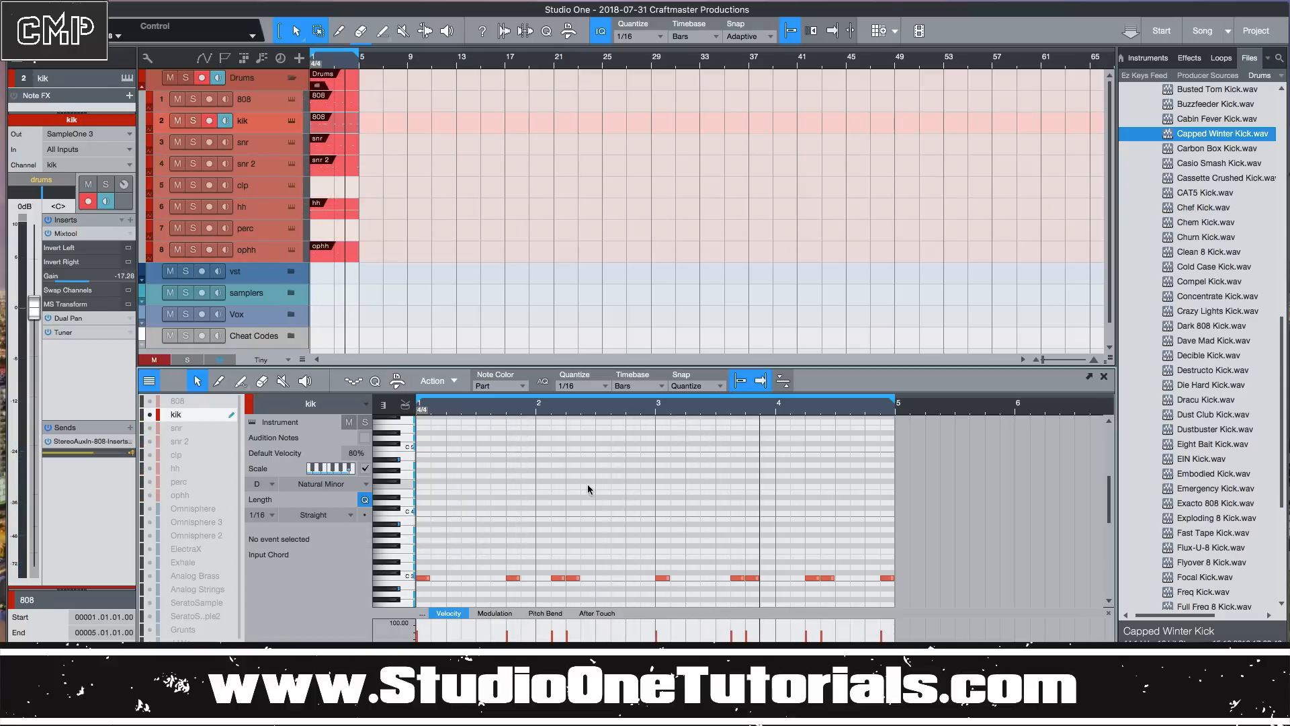
{"action": "left_click_drag", "start_coordinate": [437, 530], "coordinate": [531, 594]}
{"action": "left_click_drag", "start_coordinate": [678, 527], "coordinate": [706, 576]}
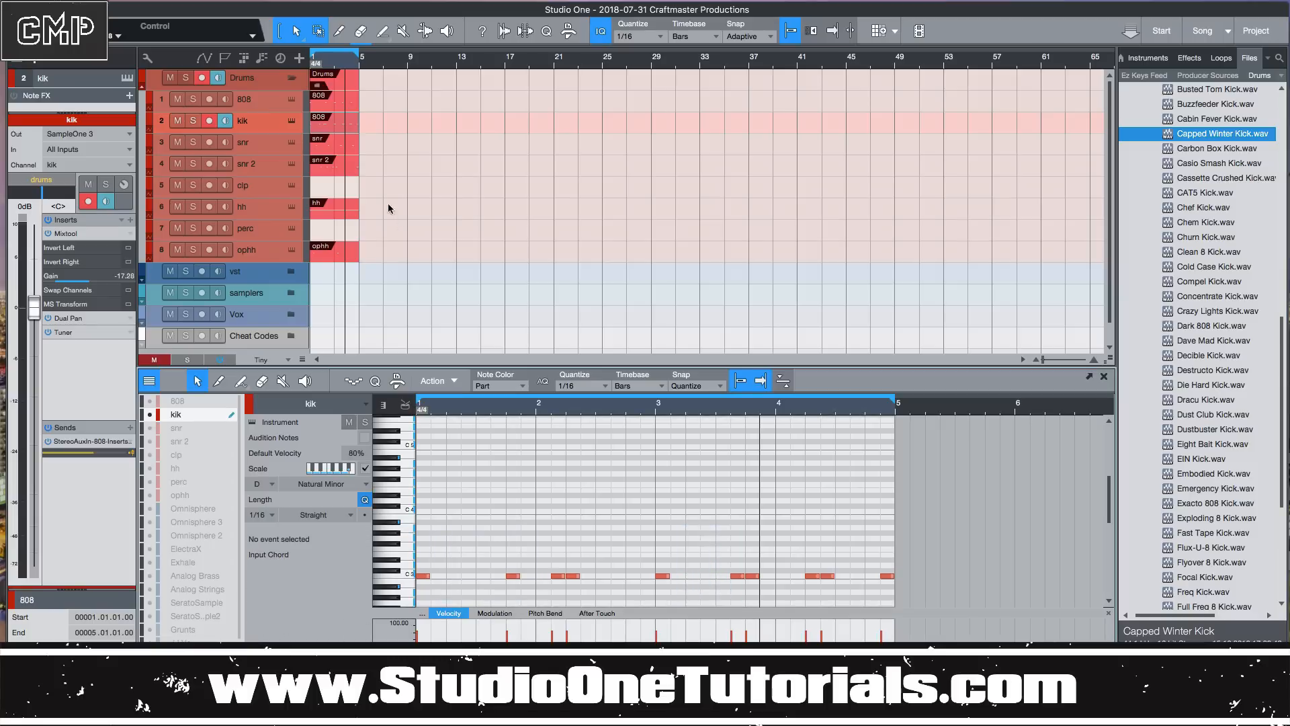
{"action": "left_click", "coordinate": [322, 260]}
{"action": "left_click_drag", "start_coordinate": [437, 537], "coordinate": [722, 581]}
{"action": "left_click_drag", "start_coordinate": [644, 573], "coordinate": [424, 558]}
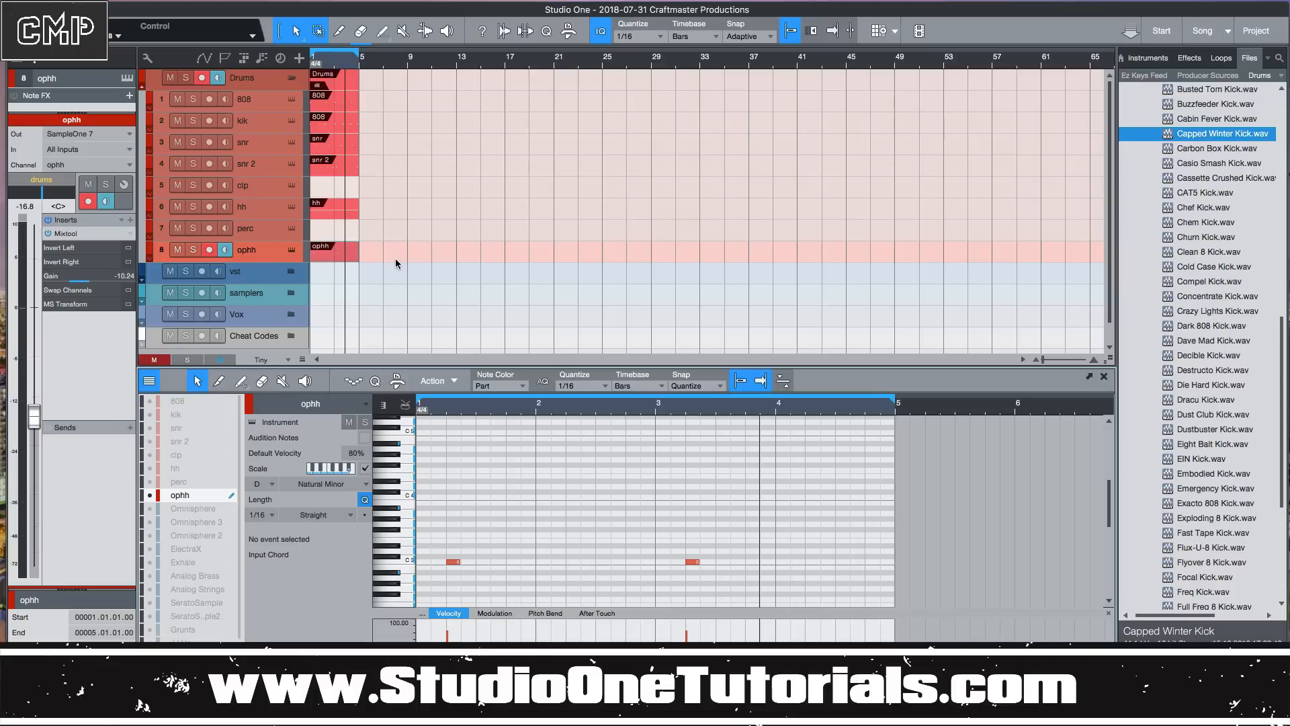
{"action": "key", "text": "space"}
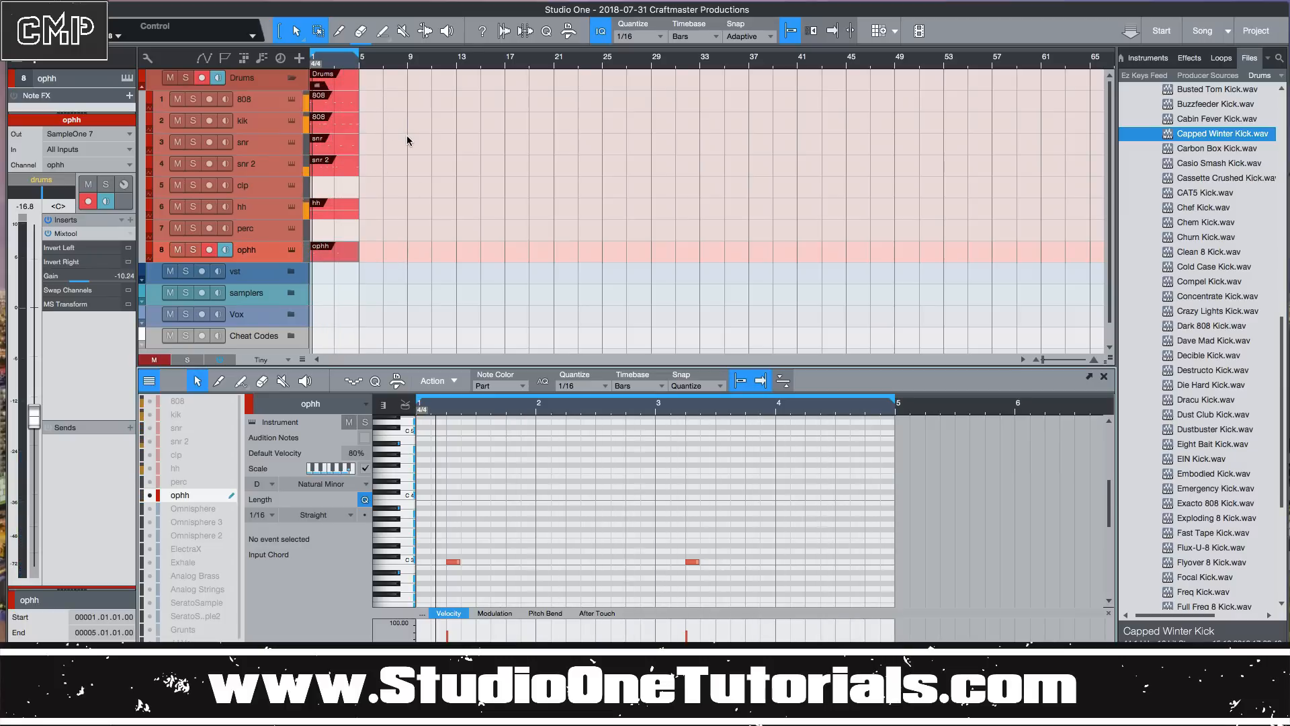
Move the 808 part to bar 7, play the beat without it, and return the part to bar 1.
{"action": "left_click", "coordinate": [349, 130]}
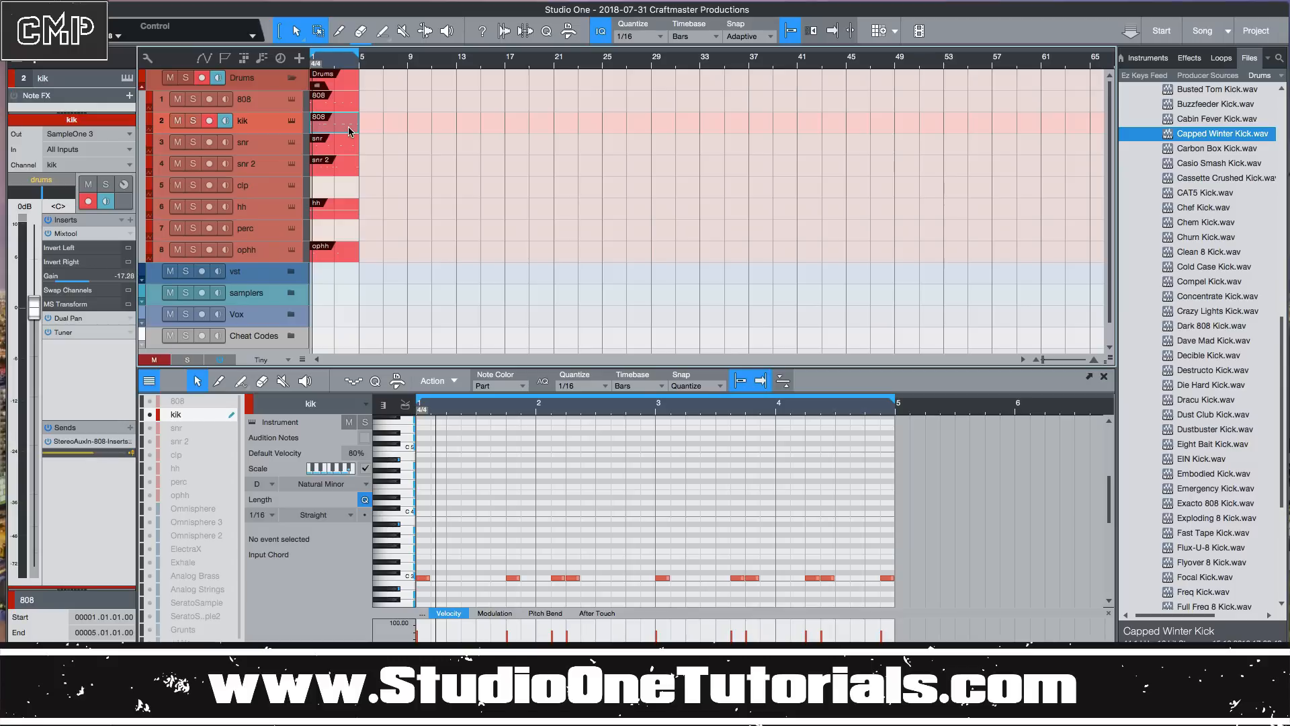
{"action": "left_click_drag", "start_coordinate": [350, 131], "coordinate": [401, 104]}
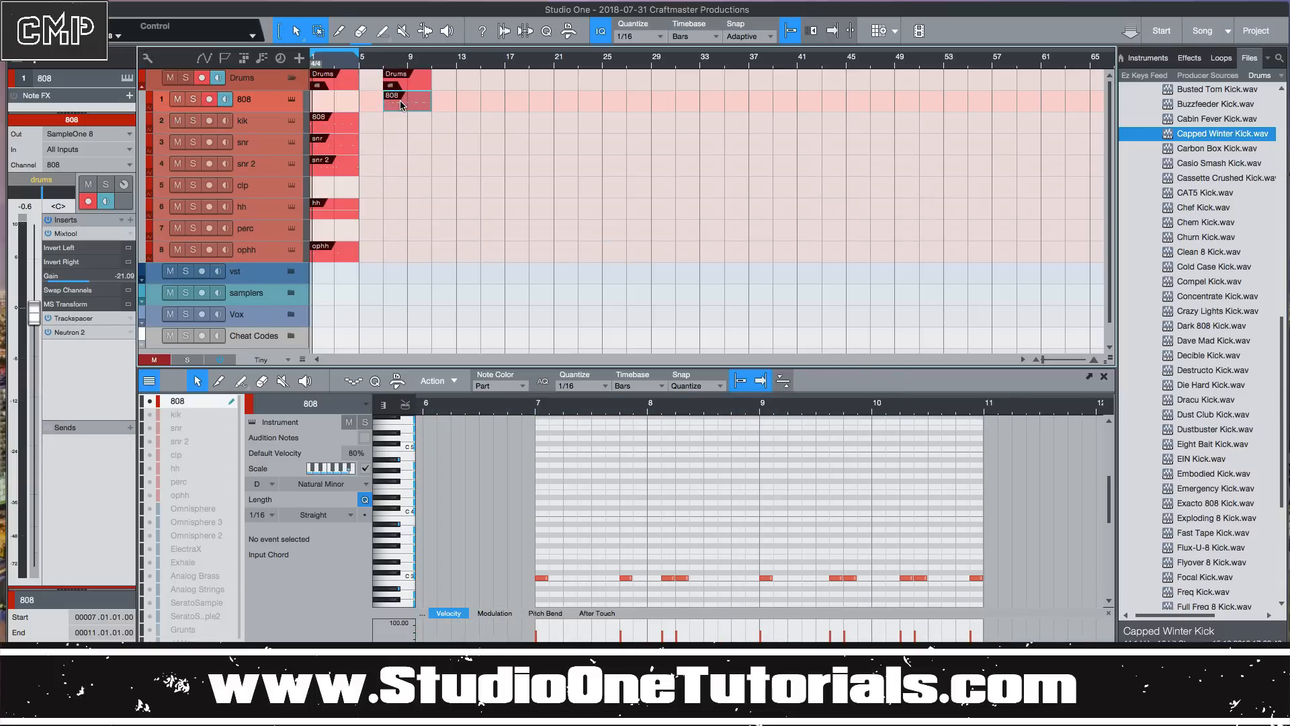
{"action": "key", "text": "space"}
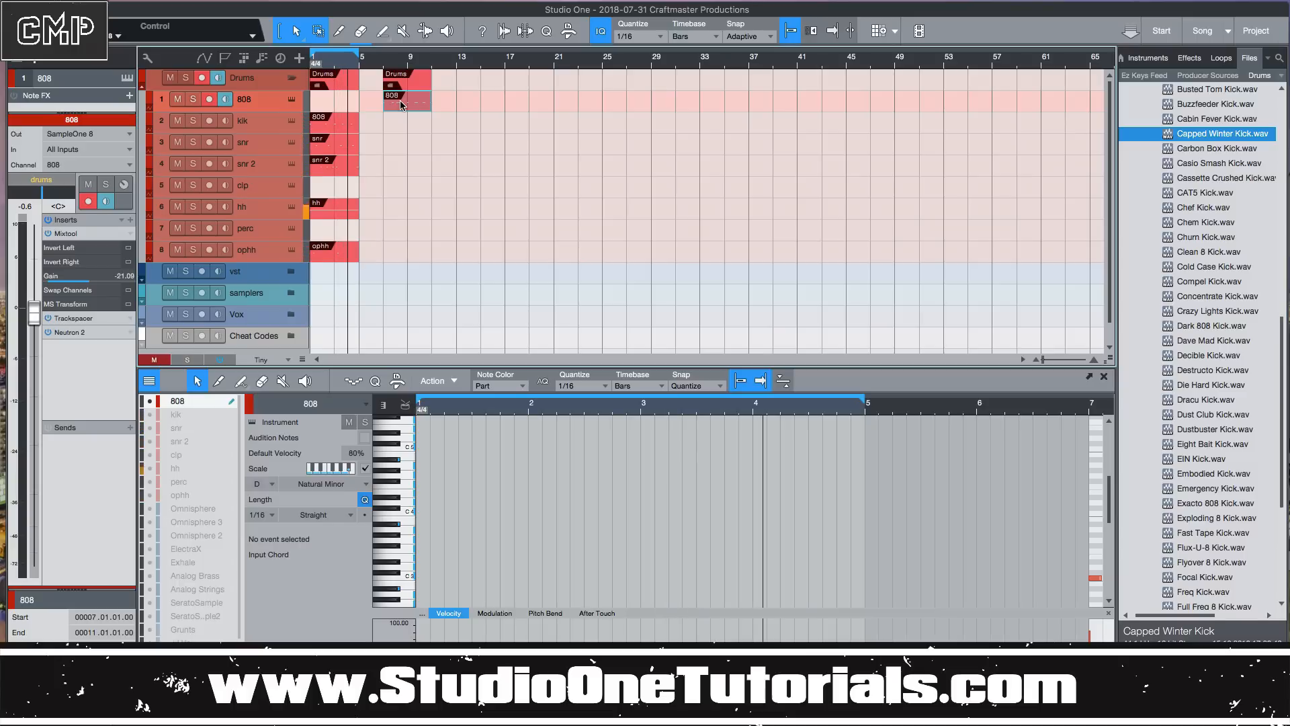
{"action": "key", "text": "space"}
{"action": "left_click_drag", "start_coordinate": [400, 99], "coordinate": [323, 100]}
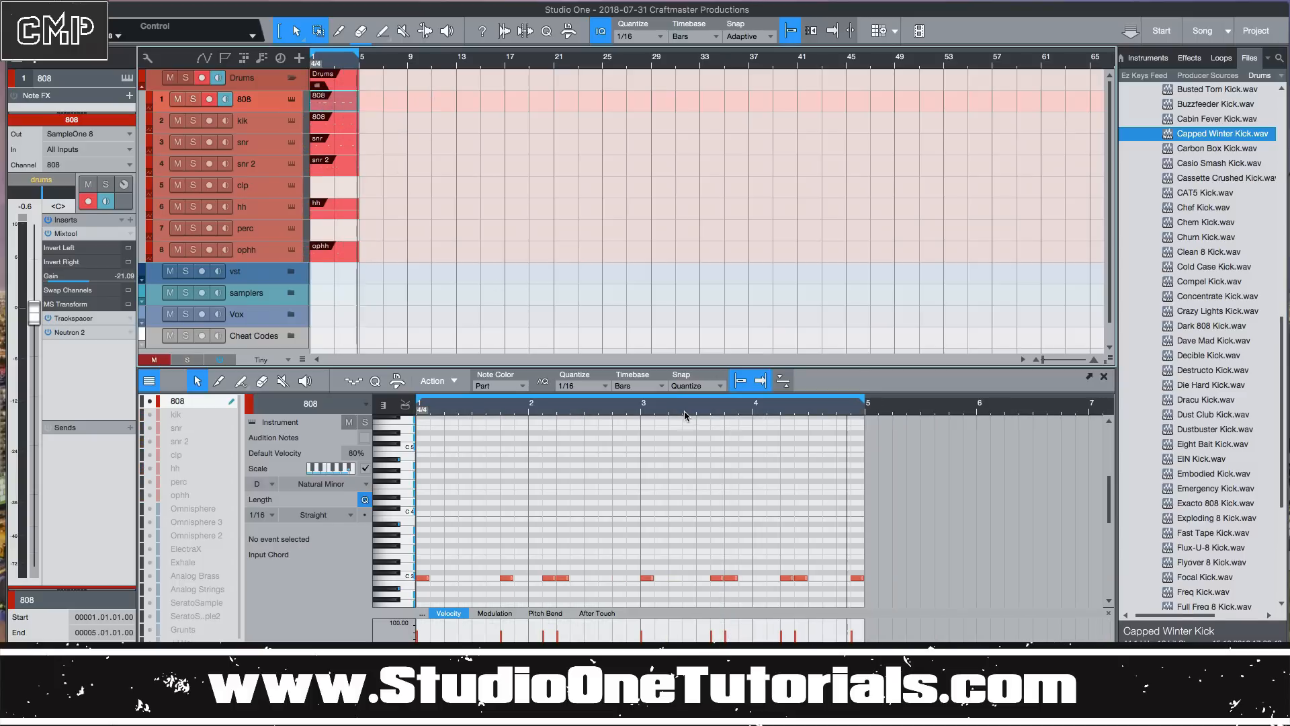
In the 808 part, raise the note at 2.1.3 to C 4 and the note pair at 3.3.3 to G 3.
{"action": "key", "text": "w"}
{"action": "key", "text": "space"}
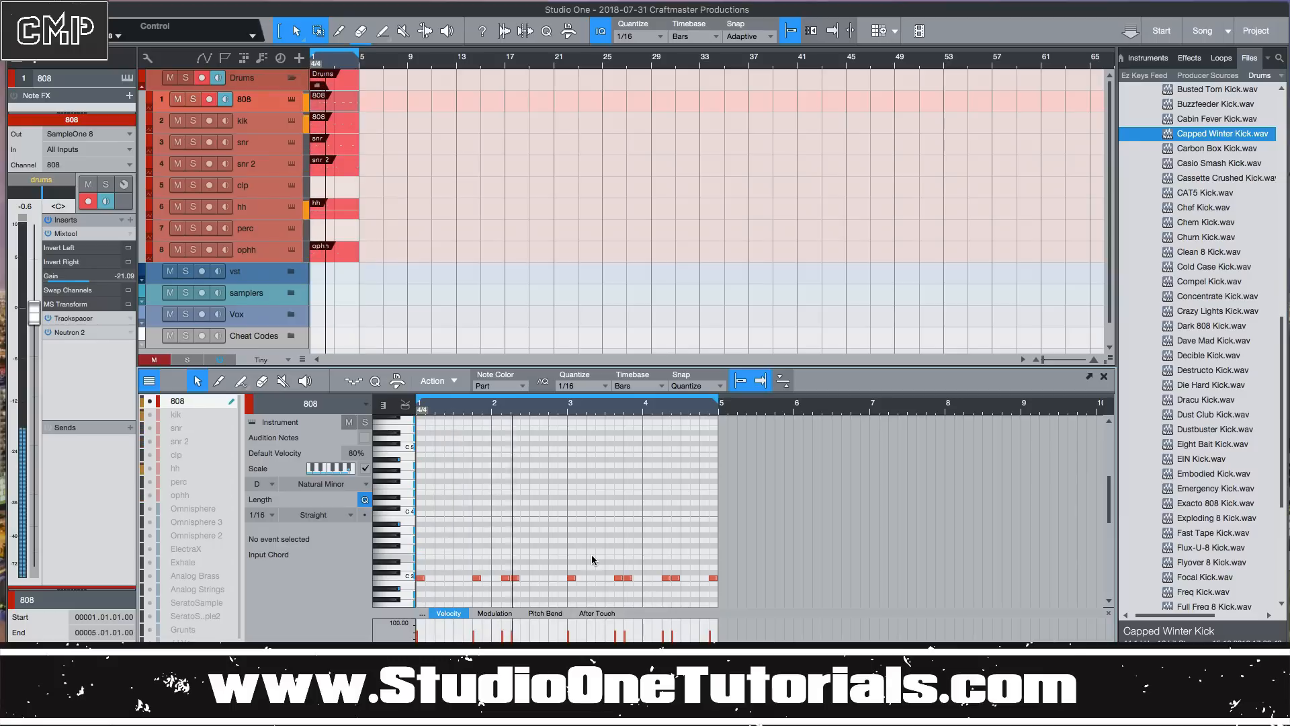
{"action": "left_click", "coordinate": [506, 578]}
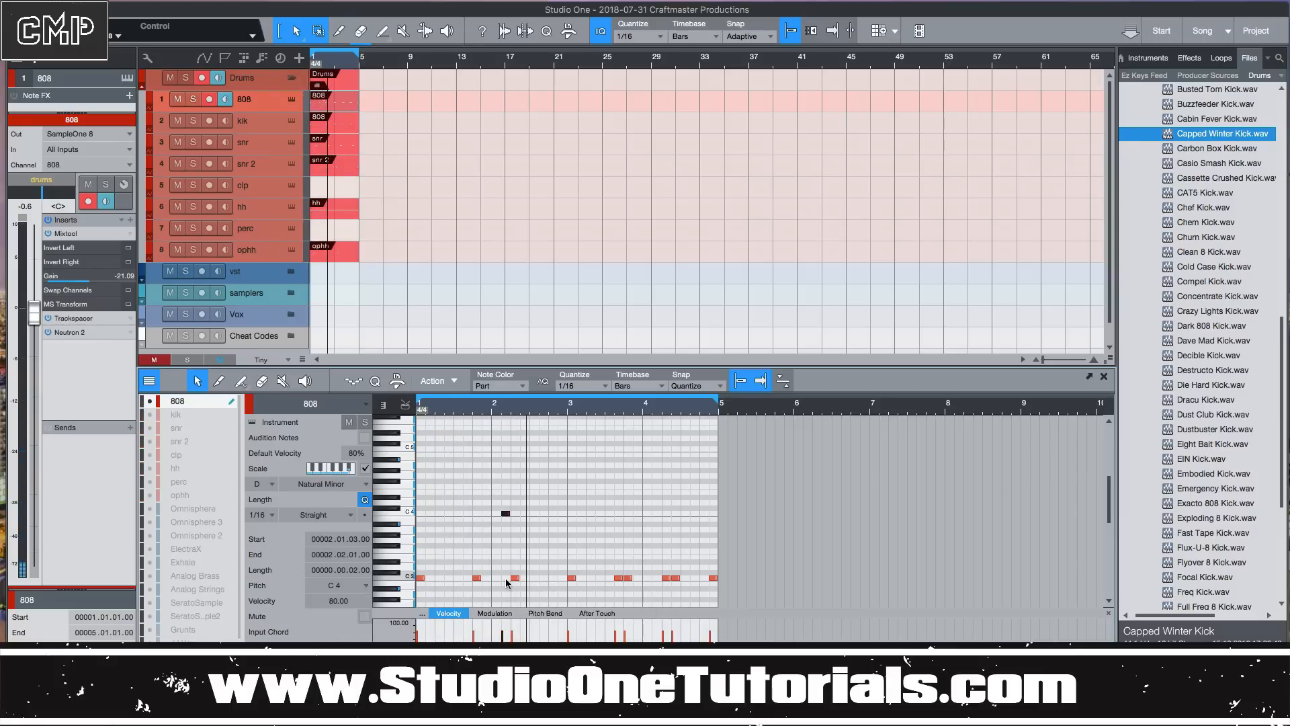
{"action": "left_click", "coordinate": [645, 590]}
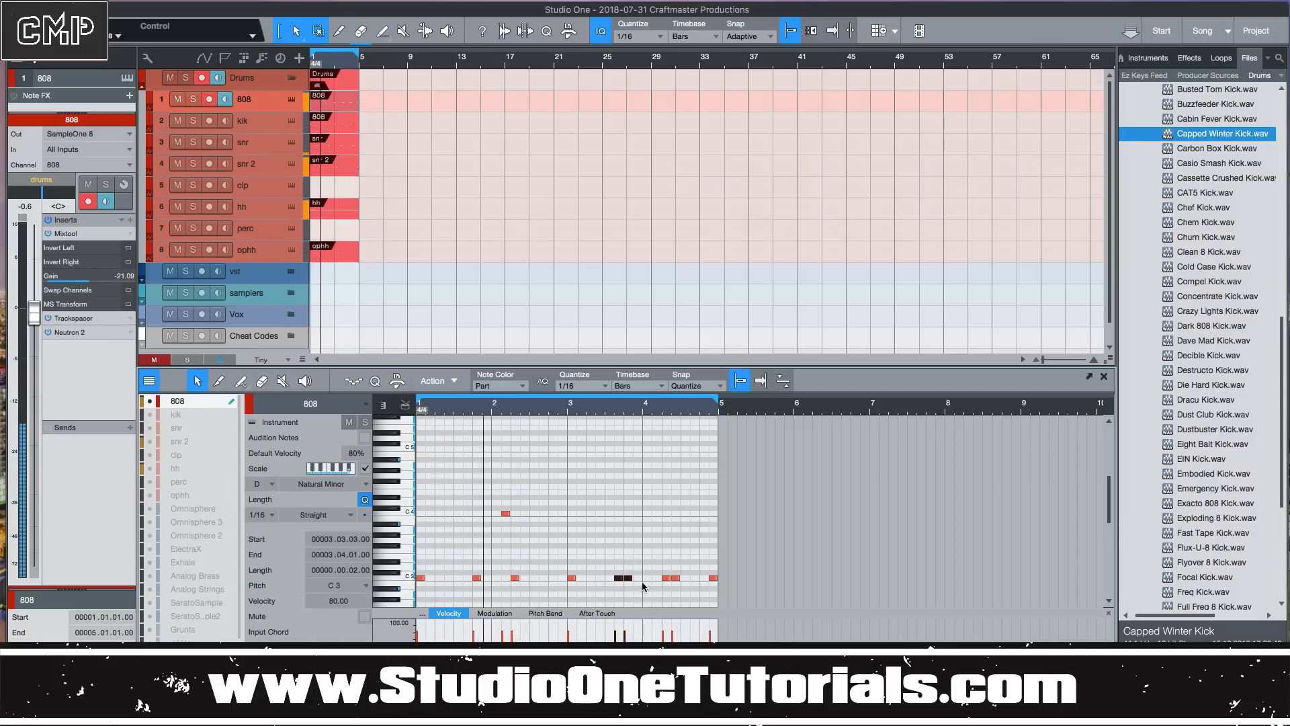
{"action": "left_click_drag", "start_coordinate": [615, 578], "coordinate": [618, 540]}
Raise the remaining C 3 notes of the 808 part to D 3 and the 2.1.3 note to D 4.
{"action": "left_click", "coordinate": [471, 576]}
{"action": "left_click_drag", "start_coordinate": [471, 575], "coordinate": [420, 567]}
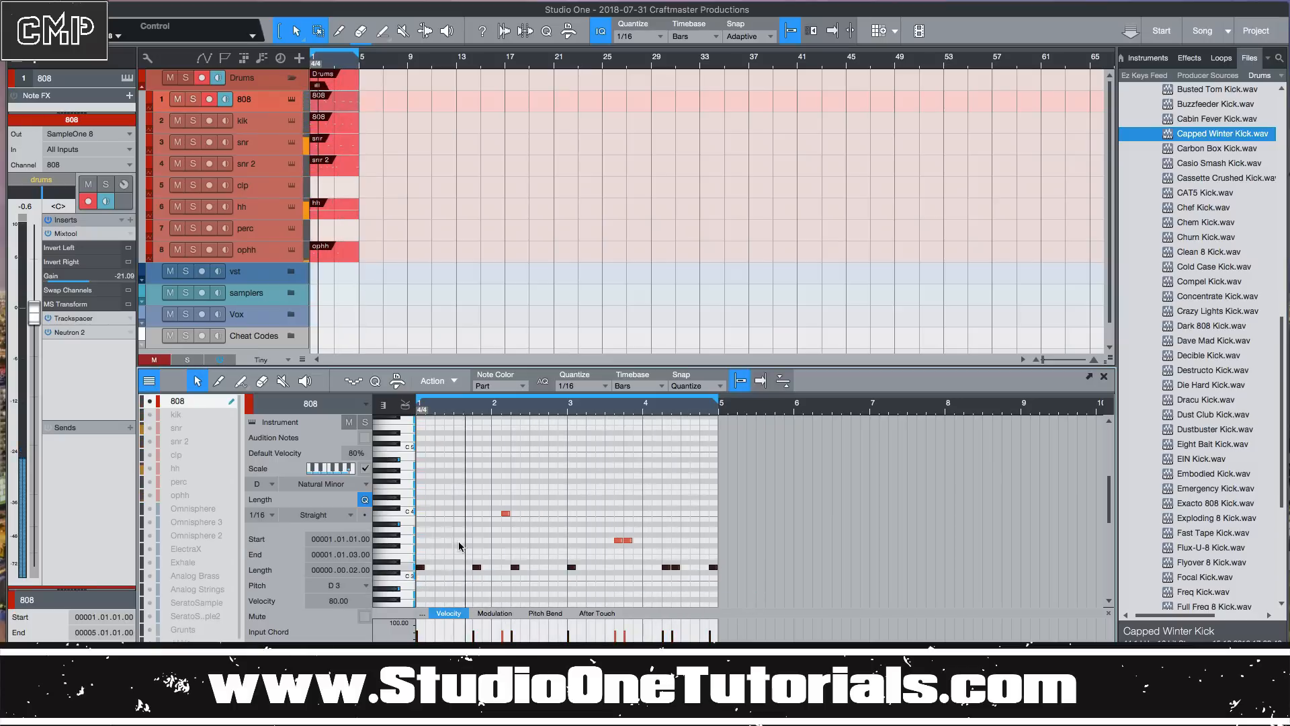
{"action": "left_click_drag", "start_coordinate": [505, 513], "coordinate": [506, 502]}
{"action": "left_click", "coordinate": [621, 557]}
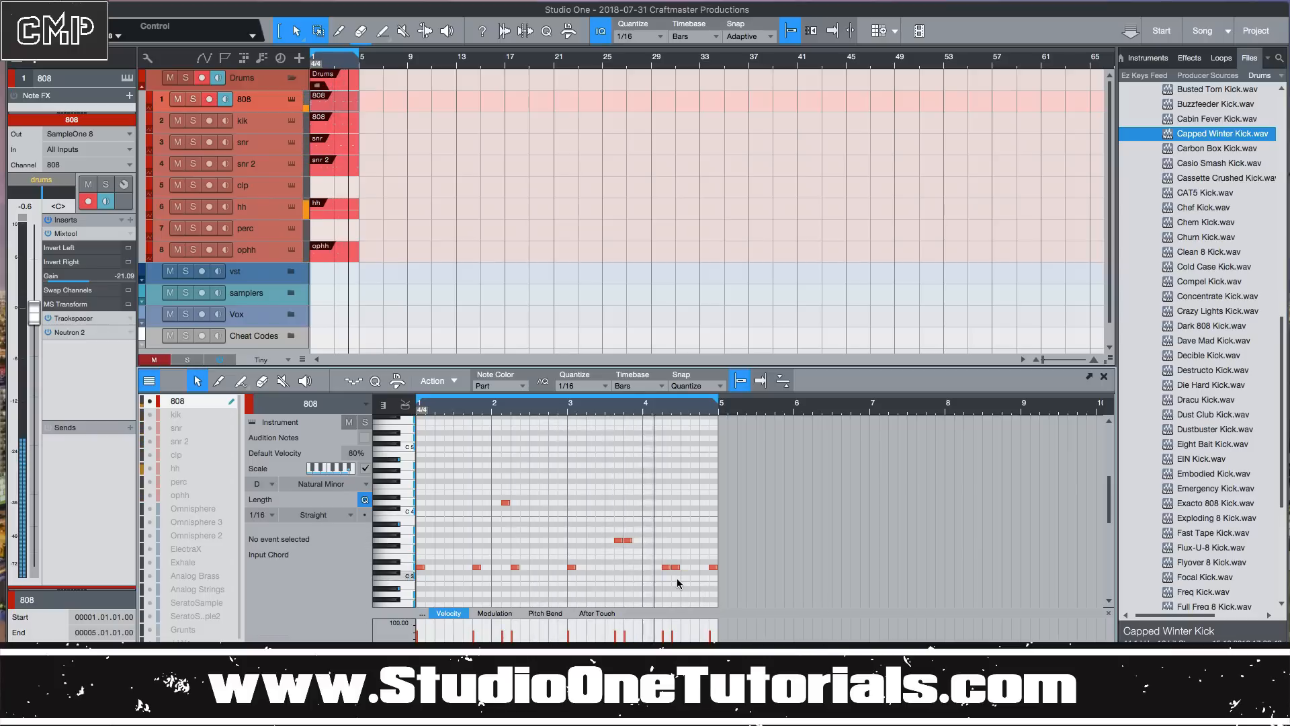
Split the last 808 note at 4.4.3 into two 1/16 notes and lower both to C 3.
{"action": "left_click", "coordinate": [712, 569]}
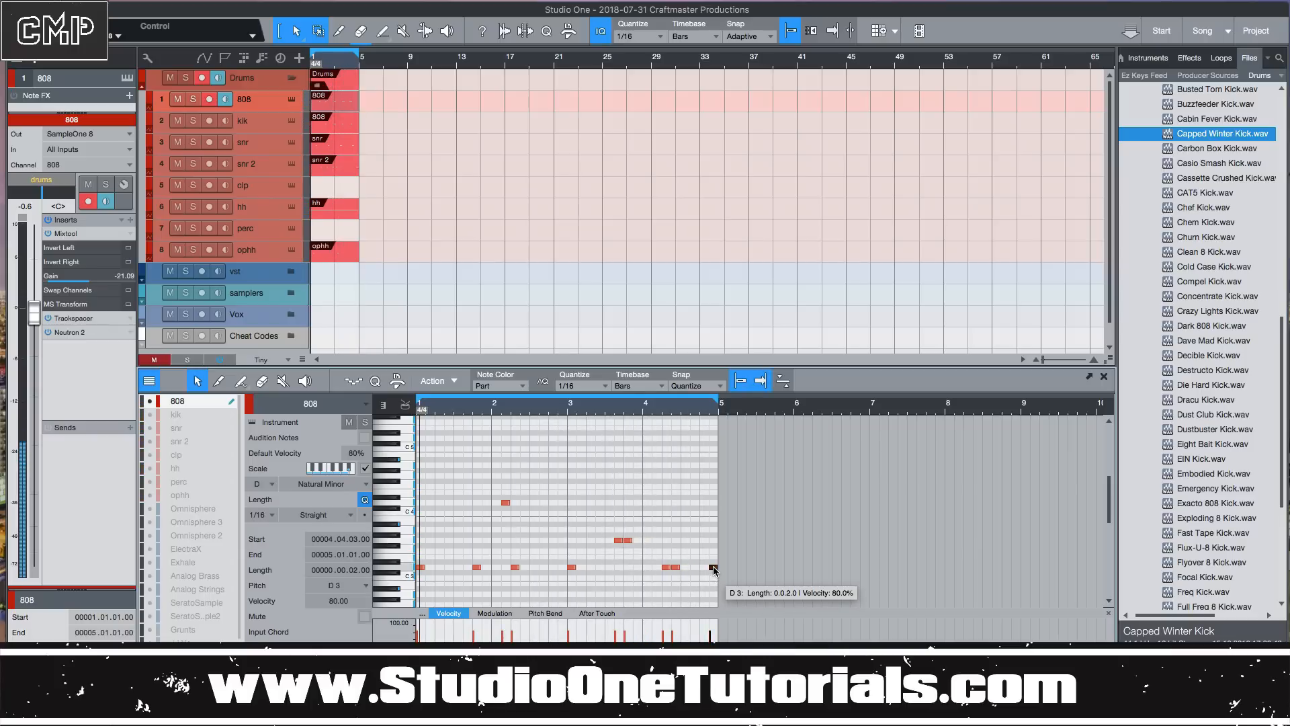
{"action": "left_click_drag", "start_coordinate": [712, 568], "coordinate": [703, 561]}
{"action": "key", "text": "space"}
{"action": "key", "text": "alt+Down"}
{"action": "key", "text": "alt+Down"}
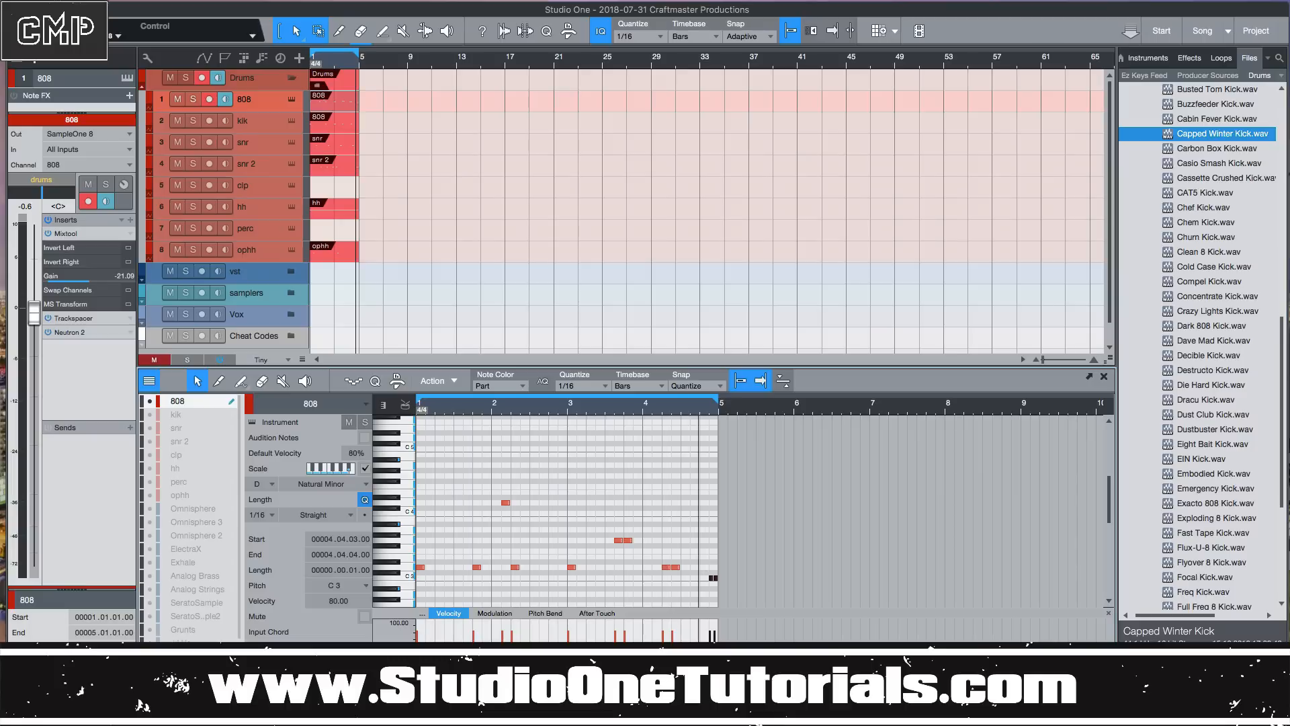
Open the kik track's SampleOne instrument to check its loaded sample and close the window.
{"action": "left_click", "coordinate": [293, 122]}
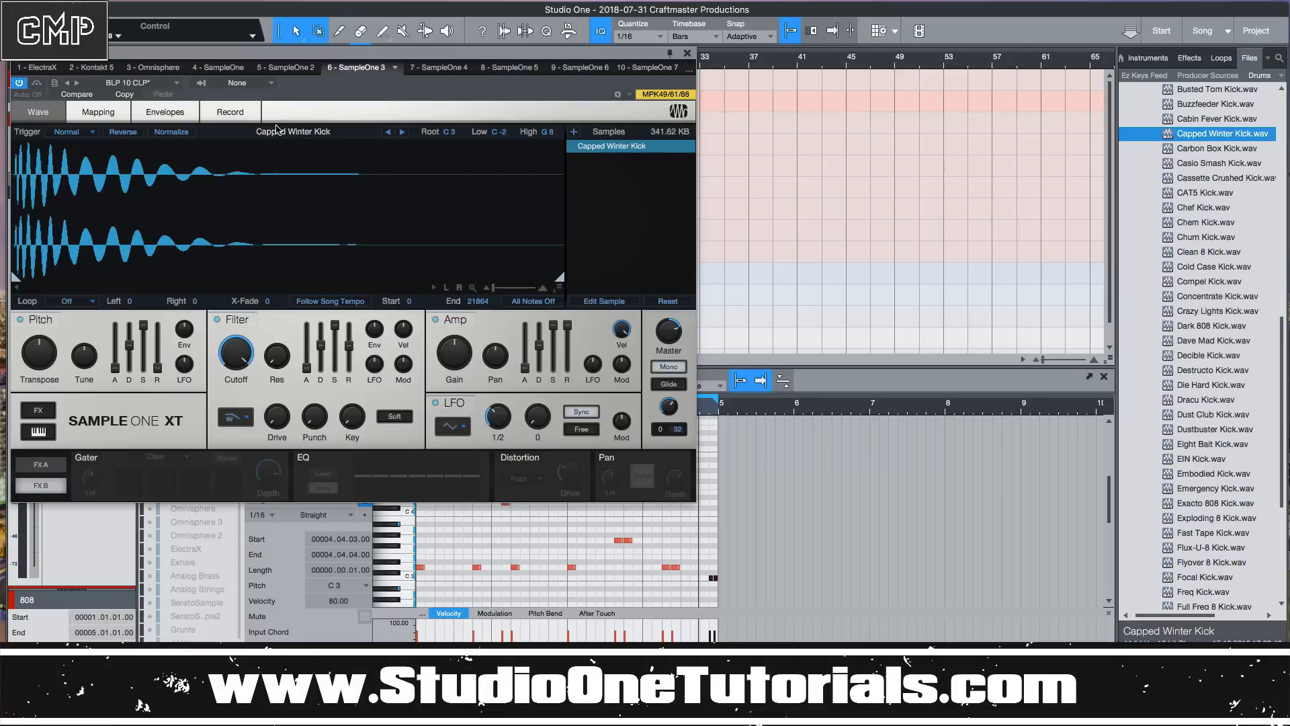
{"action": "left_click", "coordinate": [639, 65]}
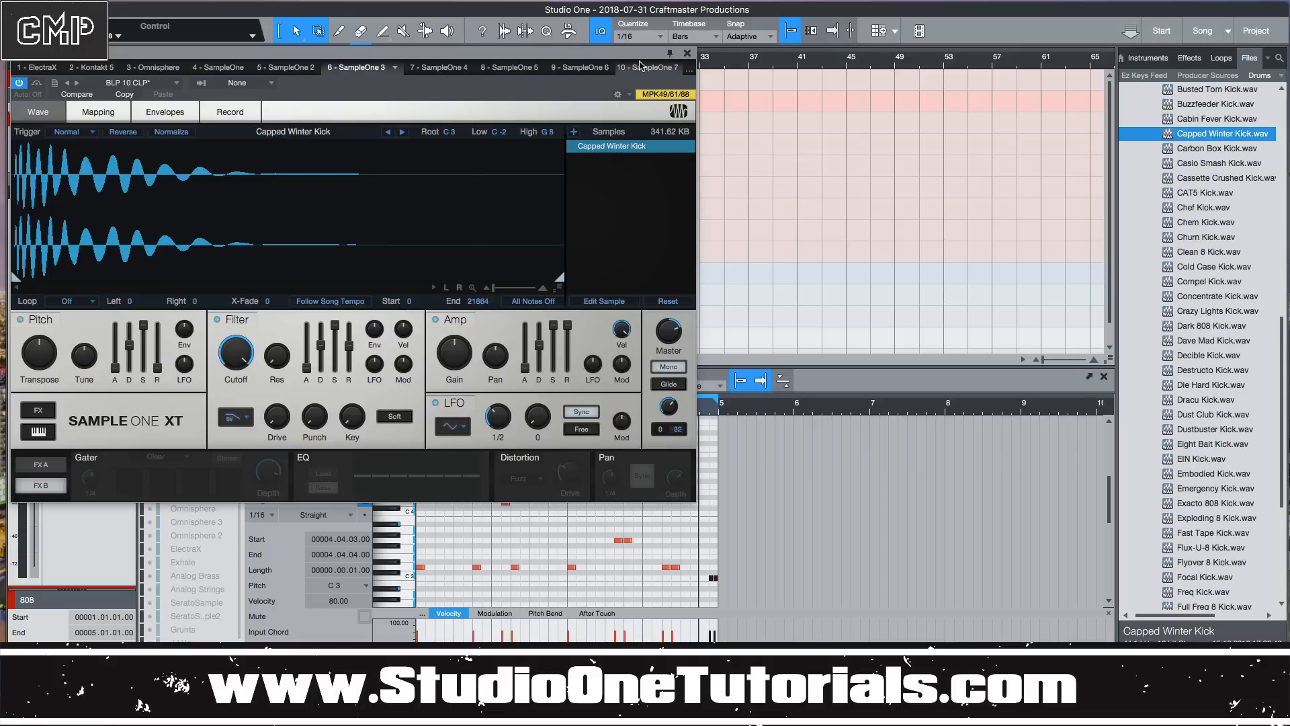
{"action": "left_click", "coordinate": [579, 72]}
{"action": "left_click", "coordinate": [691, 59]}
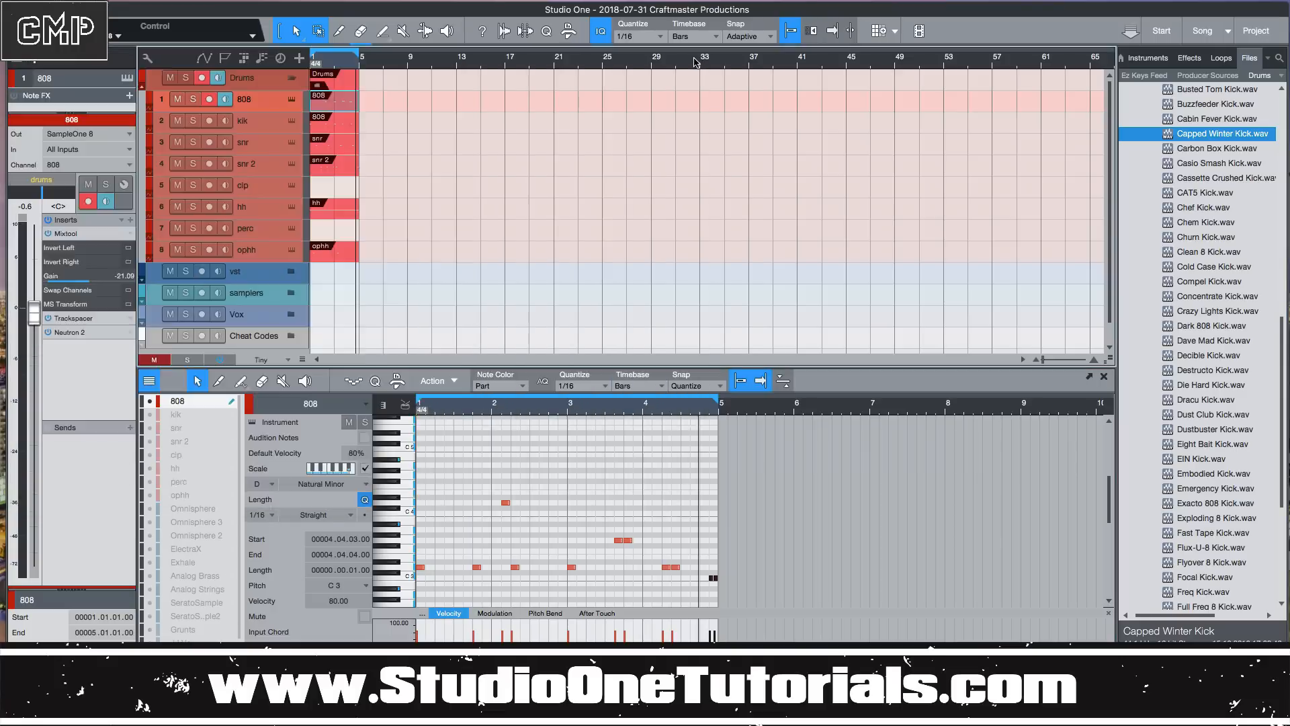
Open the kik part for editing and select all of its C 3 notes.
{"action": "left_click", "coordinate": [330, 123]}
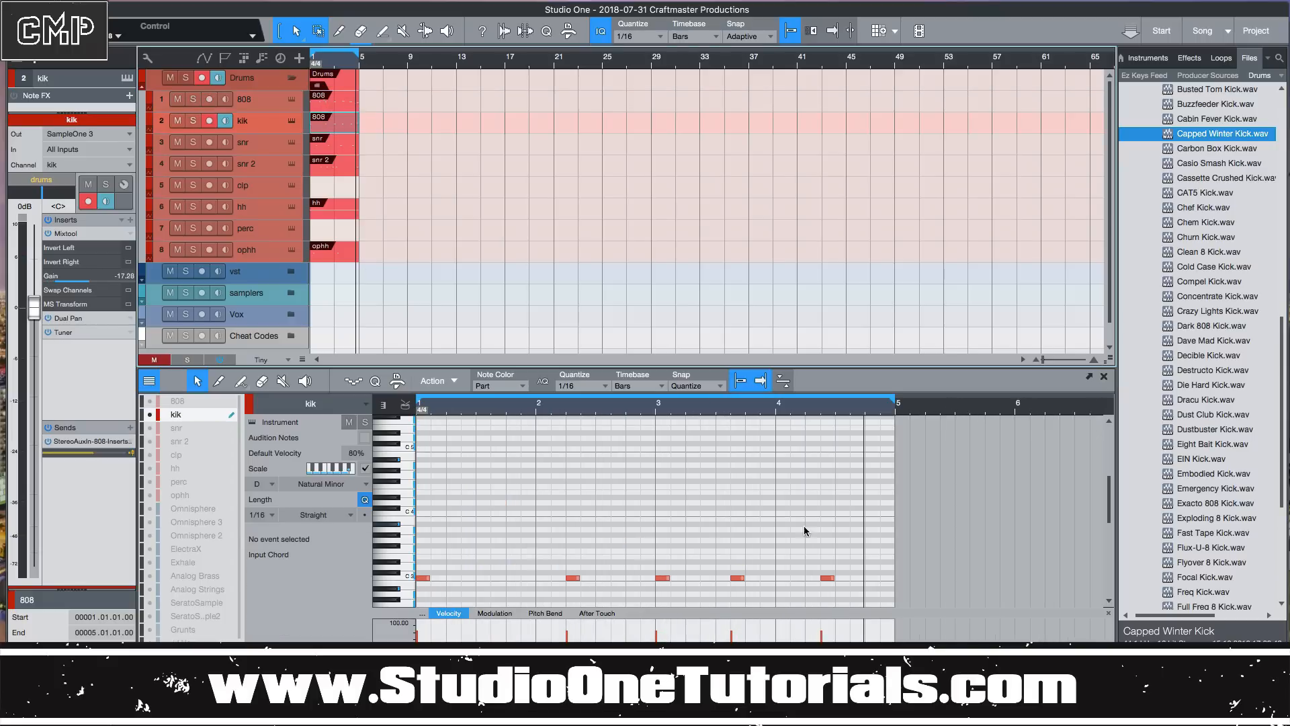
{"action": "left_click_drag", "start_coordinate": [892, 583], "coordinate": [255, 543]}
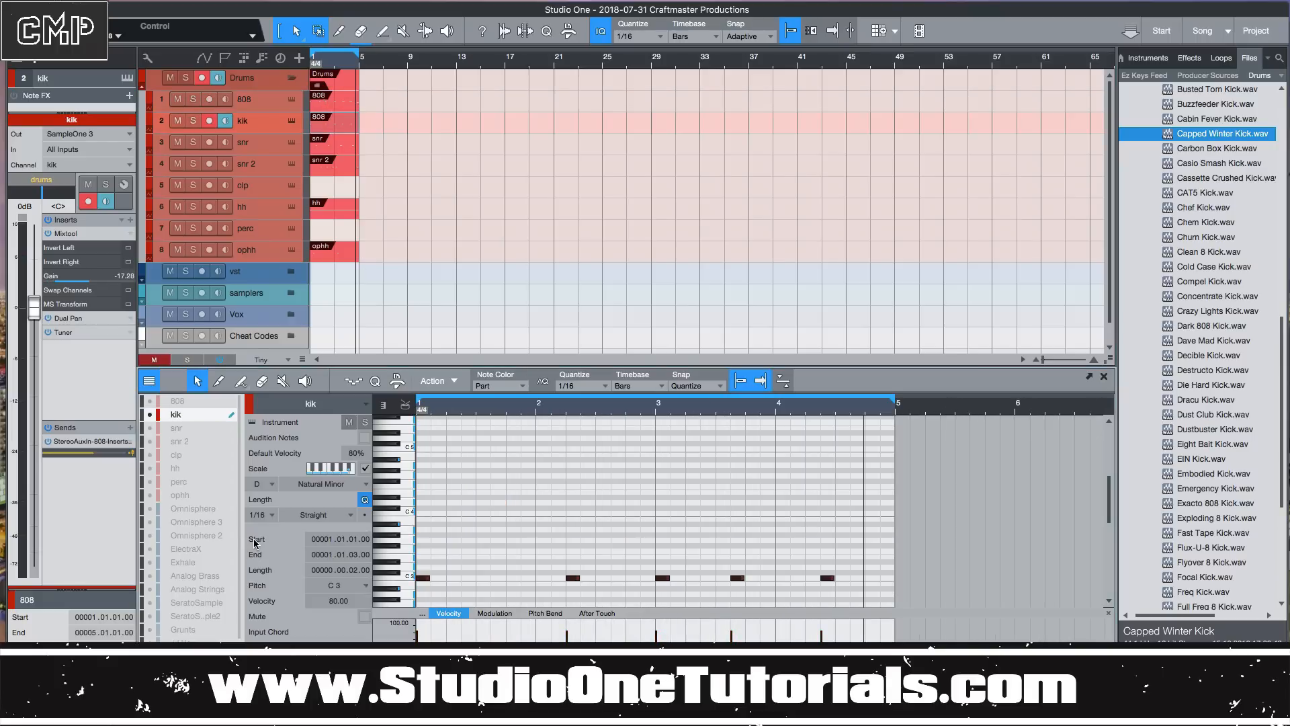